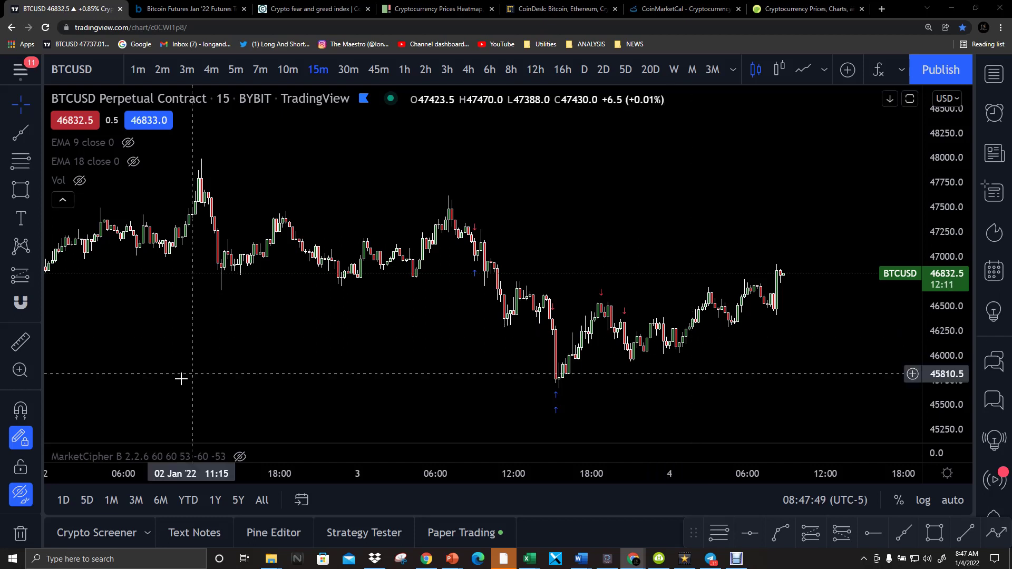
# Show the hidden drawings on the 15-minute BTCUSD chart and review the first short scalp's entry and exit
pyautogui.click(25, 499)
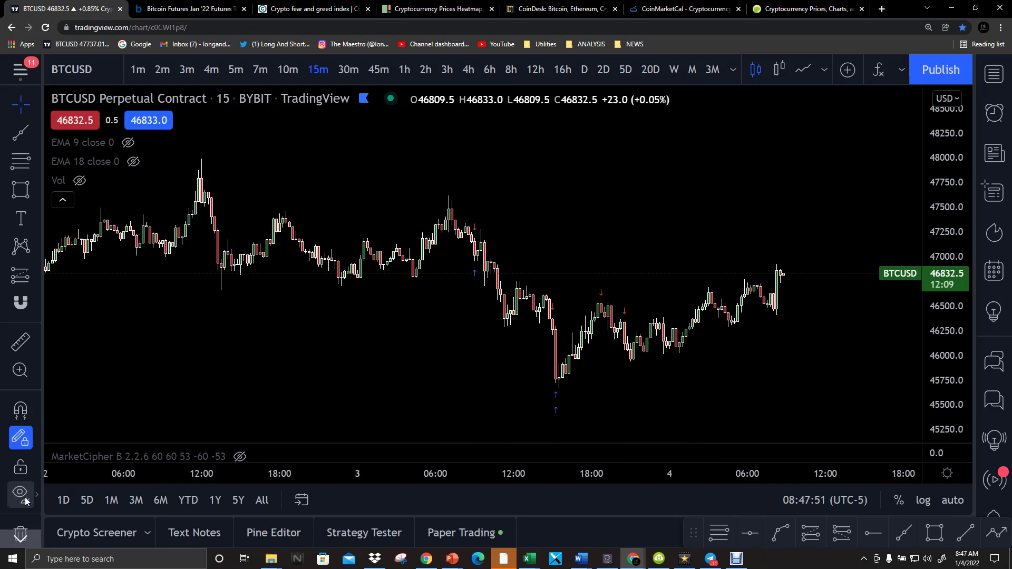
pyautogui.scroll(5, 655, 268)
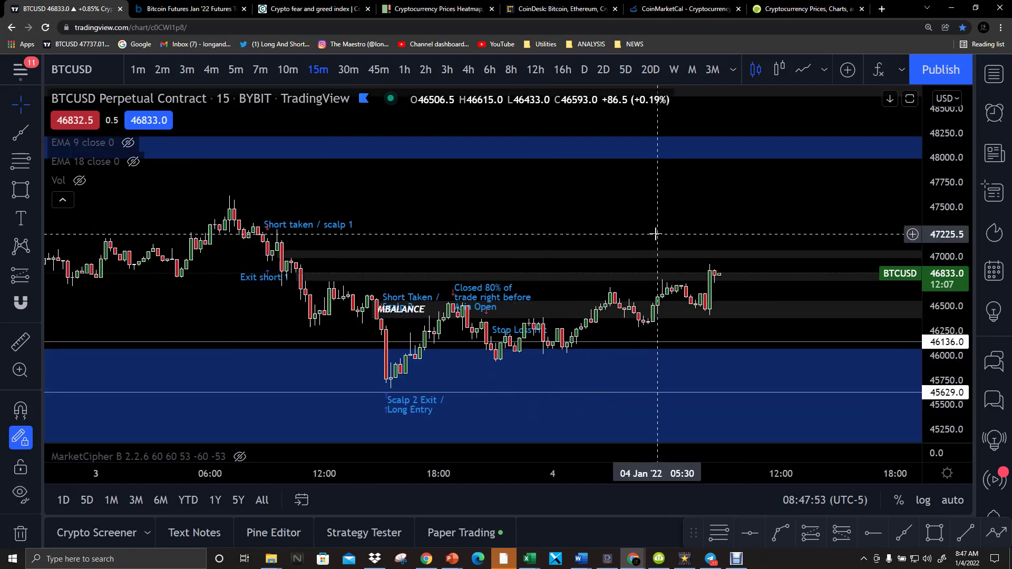
pyautogui.moveTo(958, 345); pyautogui.dragTo(531, 199)
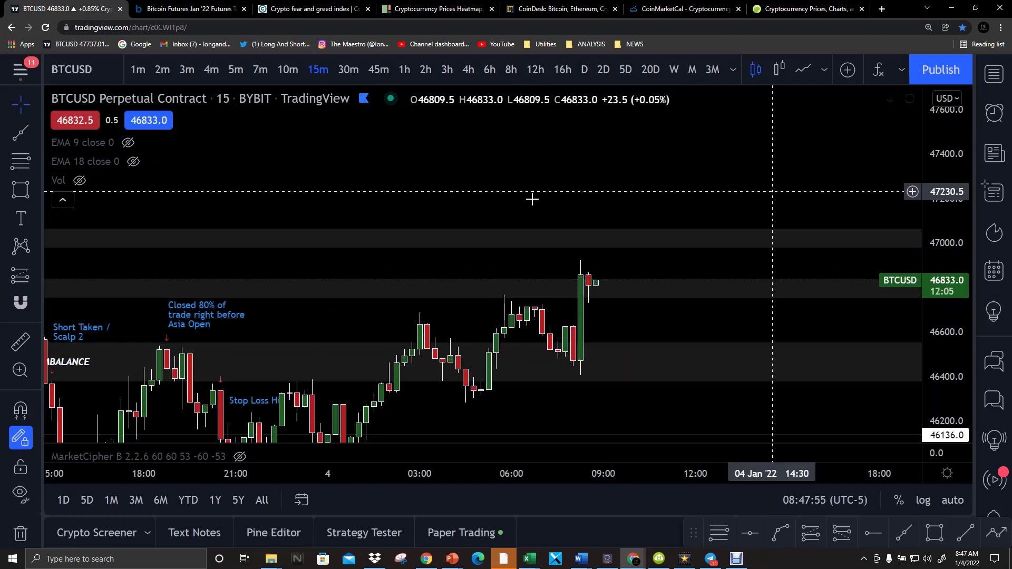
pyautogui.moveTo(435, 199); pyautogui.dragTo(629, 184)
pyautogui.moveTo(804, 173); pyautogui.dragTo(785, 161)
pyautogui.moveTo(943, 196); pyautogui.dragTo(946, 241)
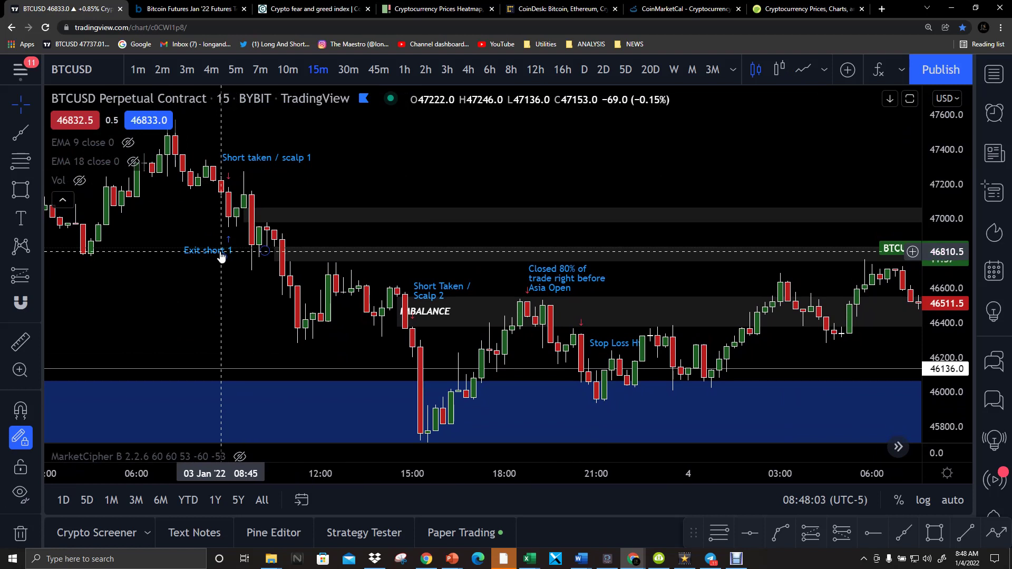
# Switch the chart to the 1-hour interval and examine the trades against the blue zones above and below price
pyautogui.moveTo(597, 158); pyautogui.dragTo(596, 124)
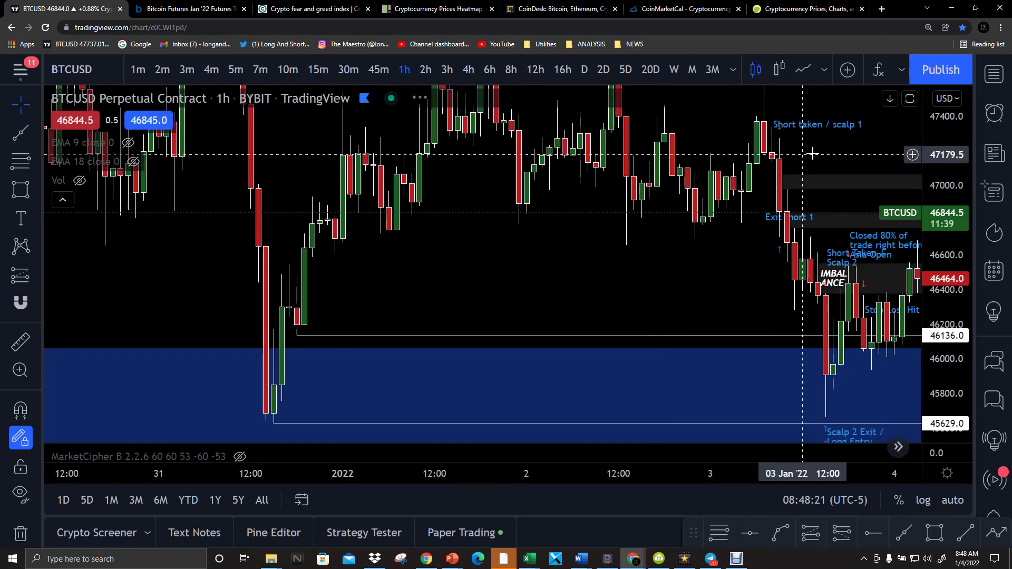
pyautogui.click(953, 150)
pyautogui.moveTo(952, 150); pyautogui.dragTo(945, 289)
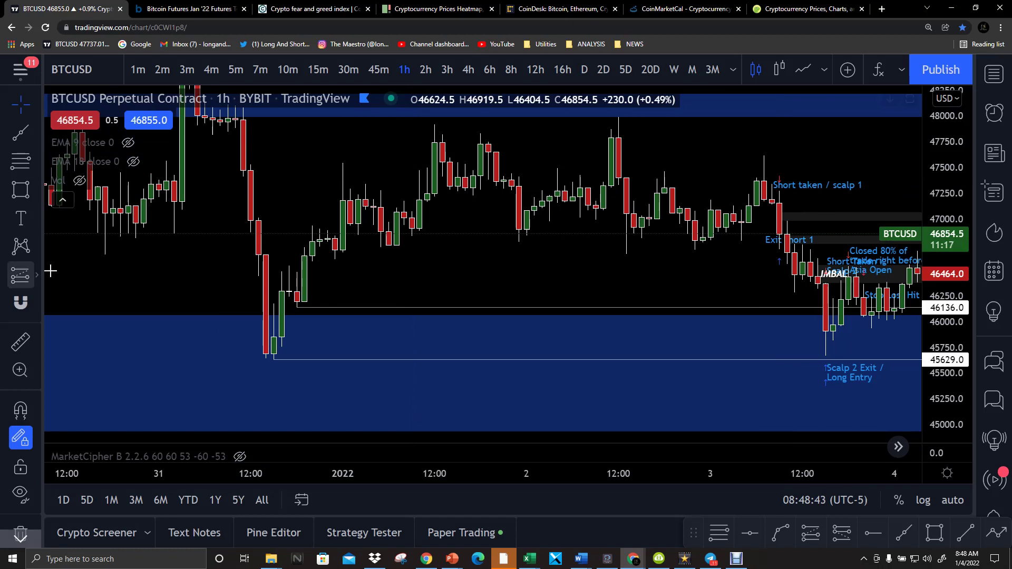
pyautogui.click(20, 275)
pyautogui.click(435, 267)
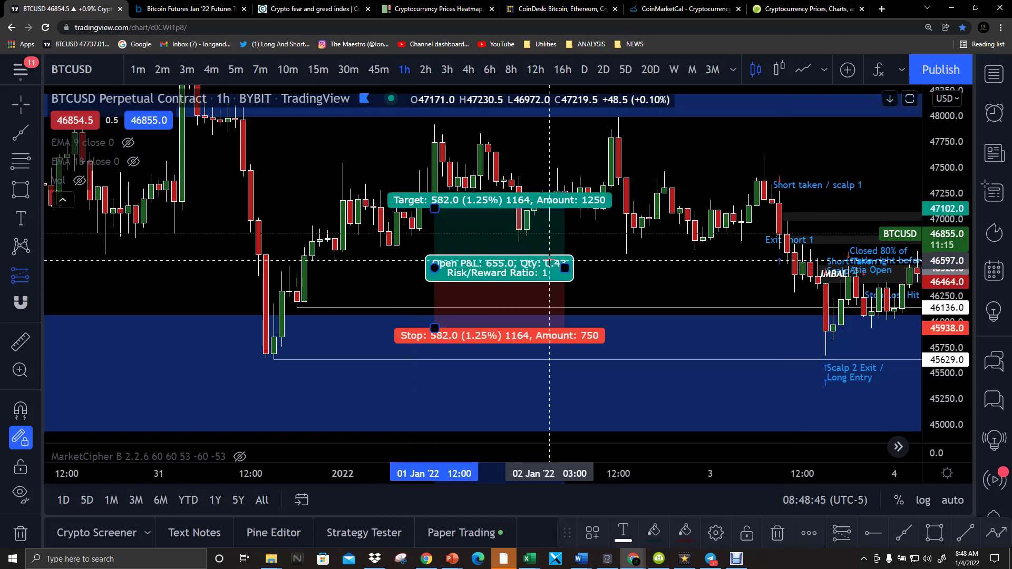
pyautogui.press('Delete')
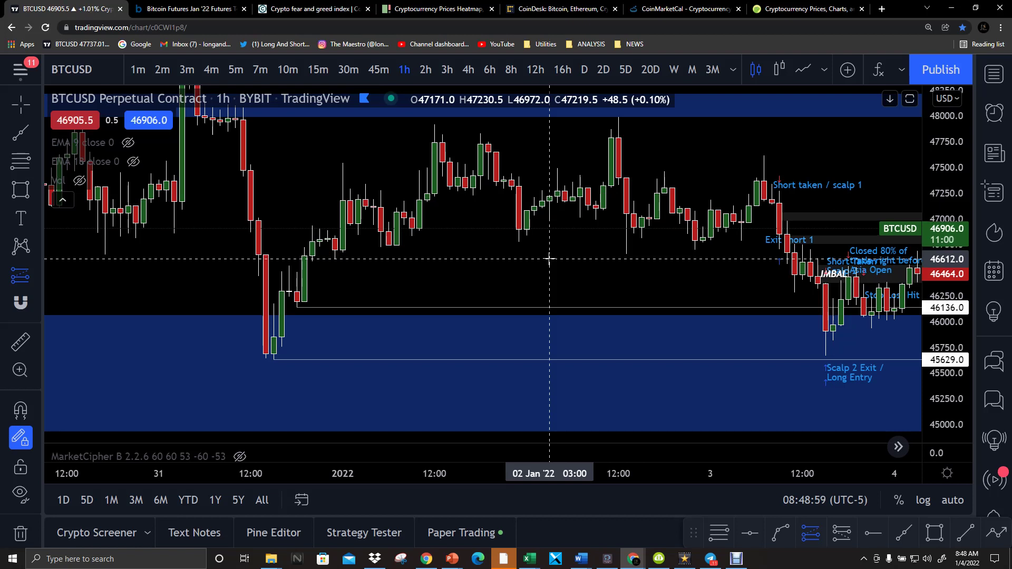
pyautogui.click(775, 283)
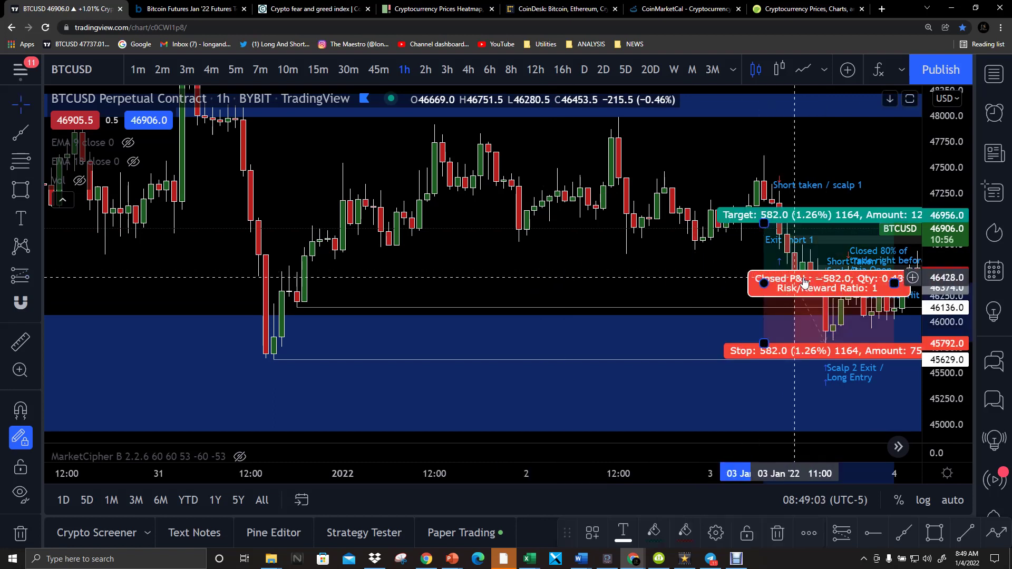
pyautogui.click(755, 278)
pyautogui.moveTo(755, 277)
pyautogui.mouseDown()
pyautogui.moveTo(572, 274)
pyautogui.moveTo(537, 232)
pyautogui.moveTo(508, 230)
pyautogui.moveTo(606, 198)
pyautogui.moveTo(492, 193)
pyautogui.moveTo(442, 211)
pyautogui.mouseUp()
pyautogui.press('Delete')
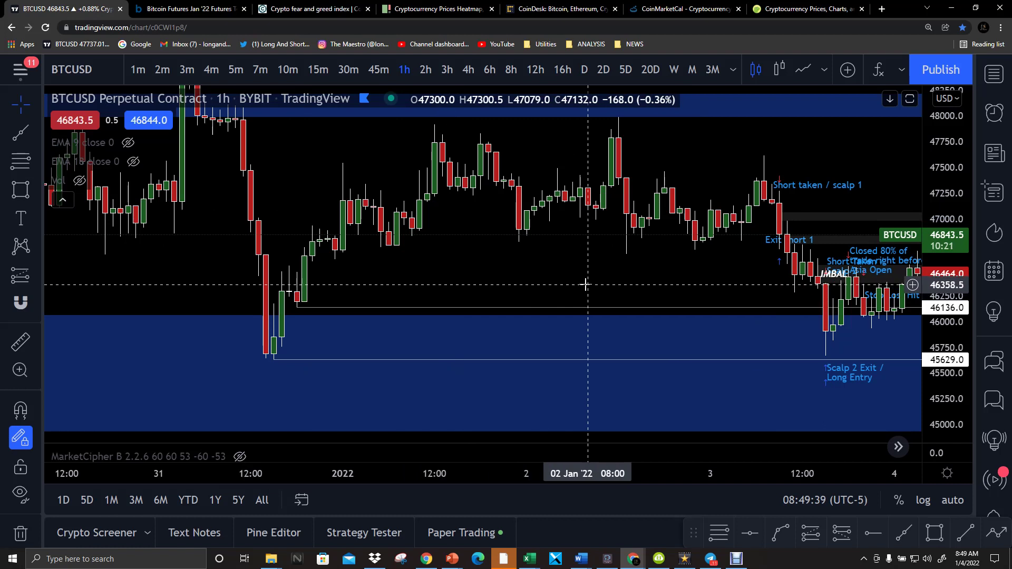
# Examine where the 46136.0 and 45629.0 levels originate on the 1-hour chart and how price reached them on 3 January
pyautogui.moveTo(774, 288); pyautogui.dragTo(467, 268)
pyautogui.scroll(5, 467, 269)
pyautogui.moveTo(274, 289); pyautogui.dragTo(507, 222)
pyautogui.scroll(-5, 507, 222)
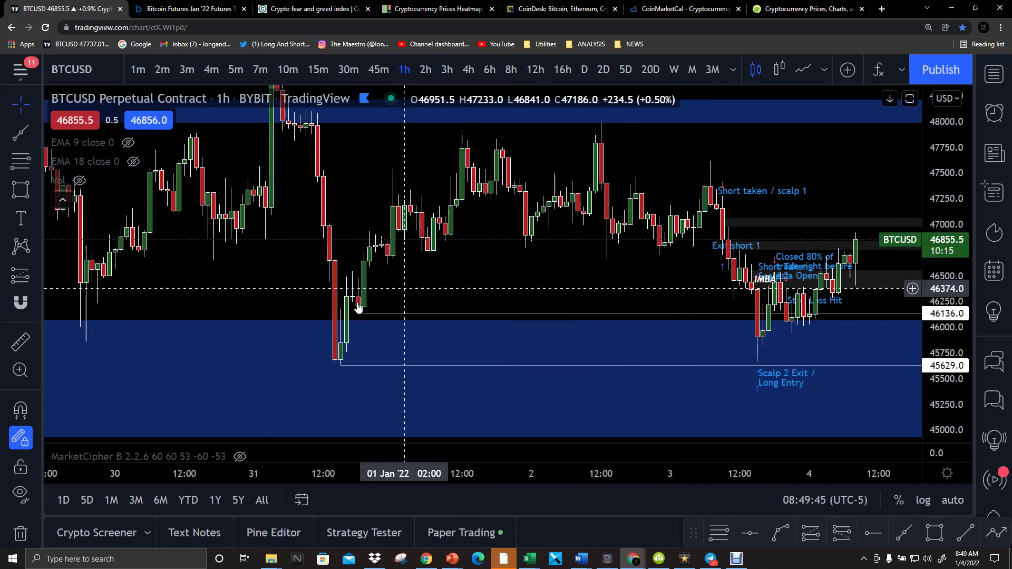
pyautogui.click(358, 315)
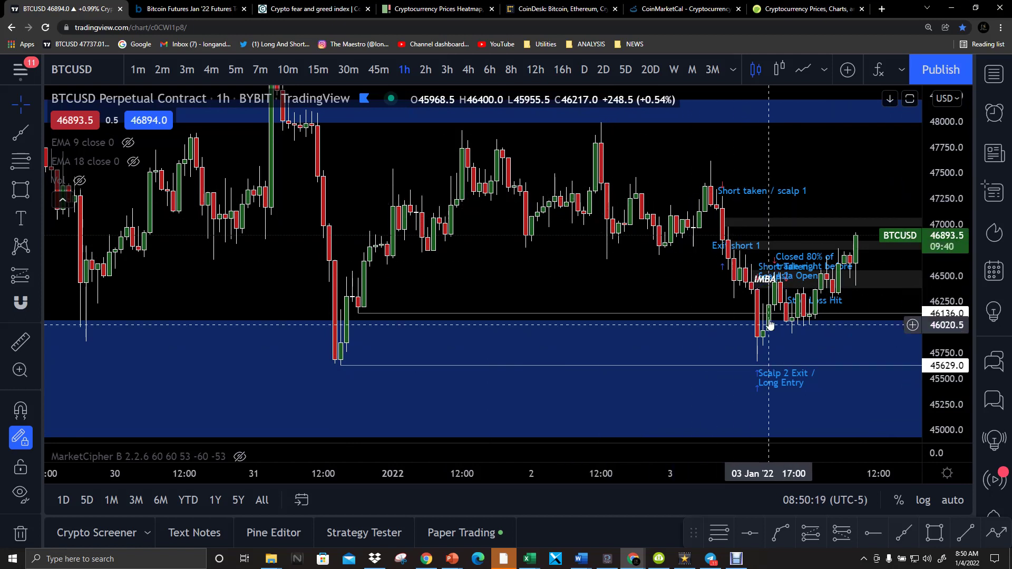
pyautogui.scroll(5, 762, 322)
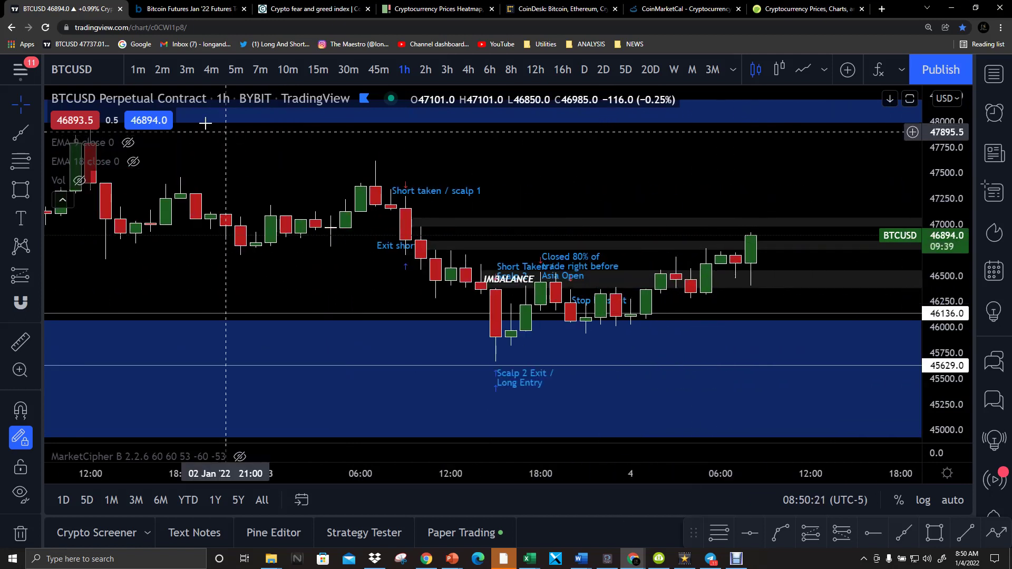
# Switch the chart to the 15-minute interval and examine the Scalp 2 short entry beside the imbalance zone
pyautogui.click(319, 73)
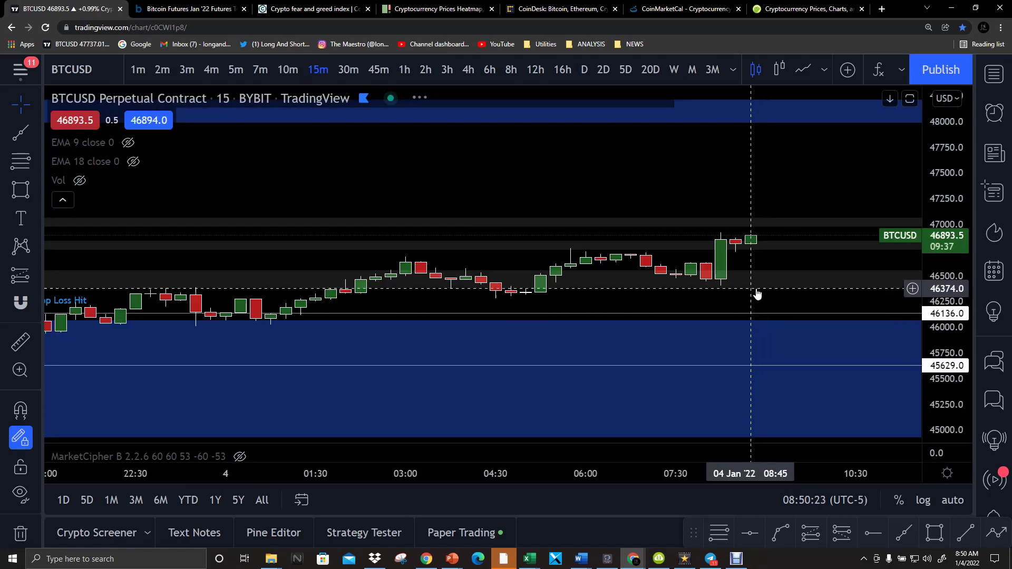
pyautogui.scroll(-5, 750, 301)
pyautogui.scroll(-2, 749, 302)
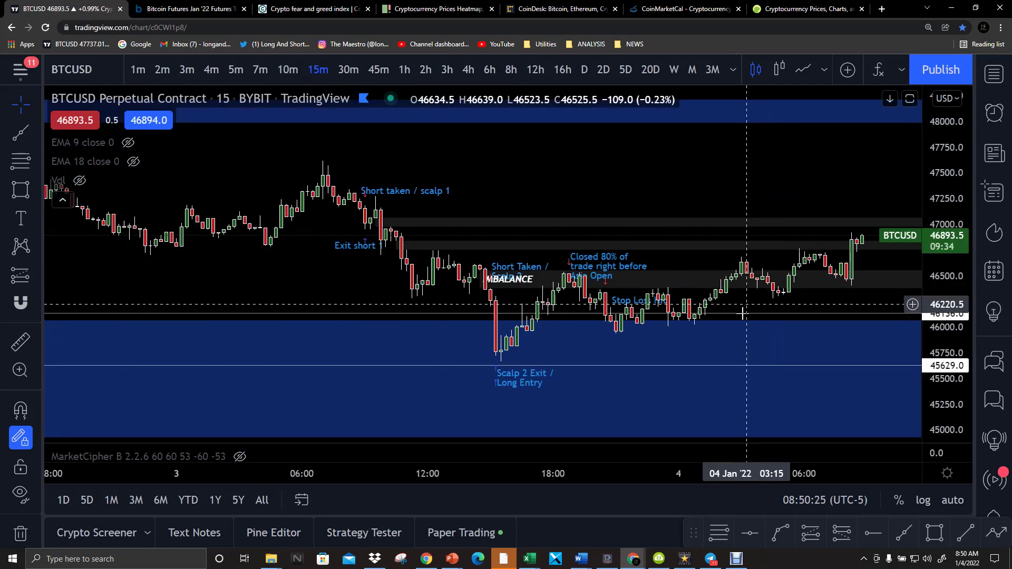
pyautogui.moveTo(590, 156); pyautogui.dragTo(701, 145)
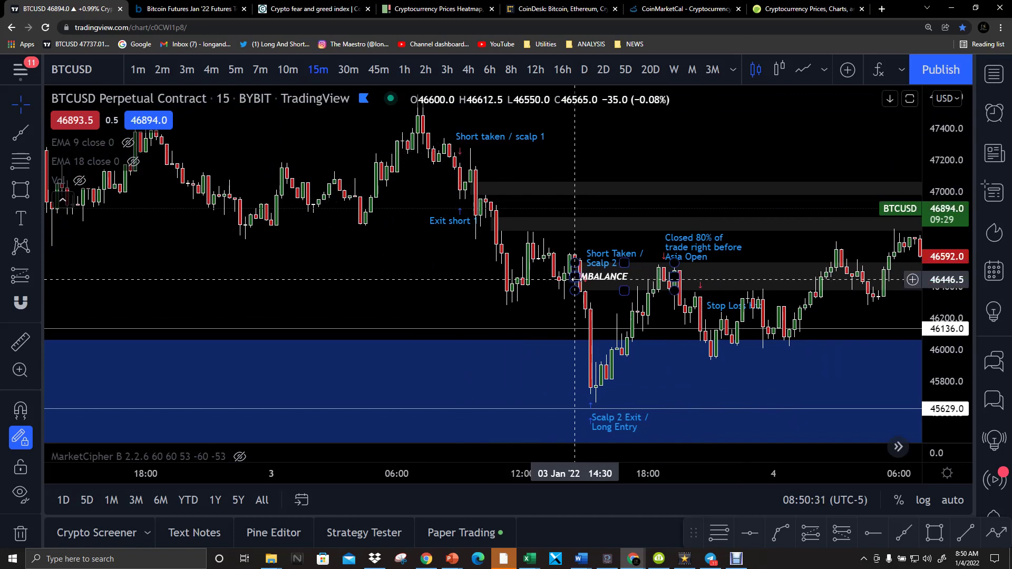
pyautogui.moveTo(588, 285)
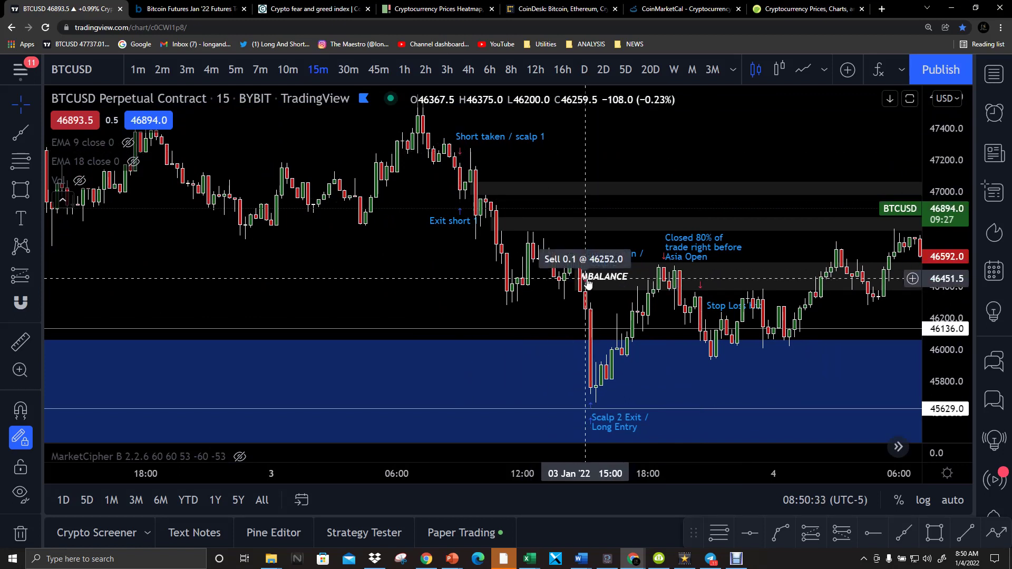
pyautogui.click(587, 329)
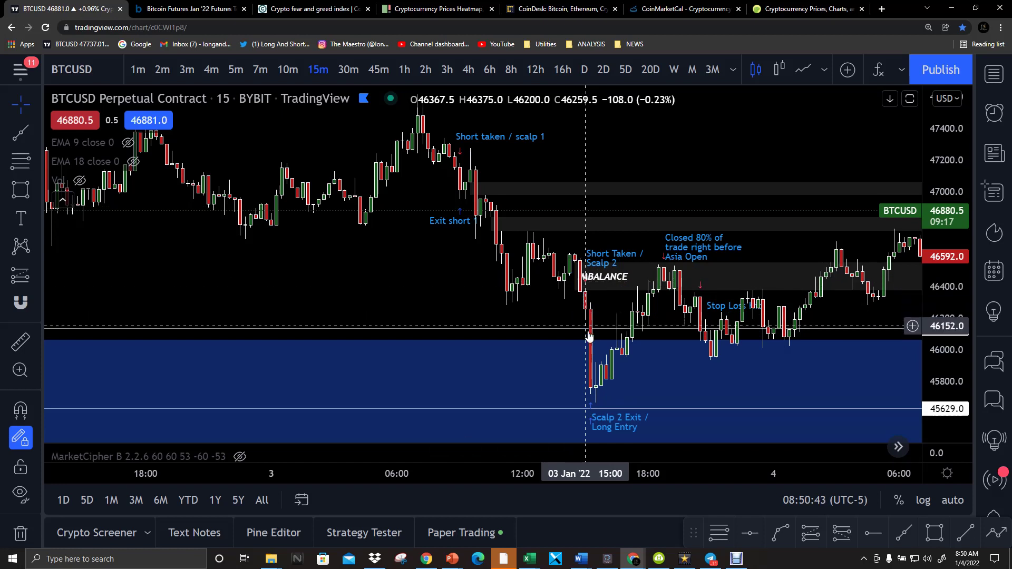
# Switch the chart to the 5-minute interval and examine the Scalp 2 exit and long entry near the 45629.0 level
pyautogui.click(237, 69)
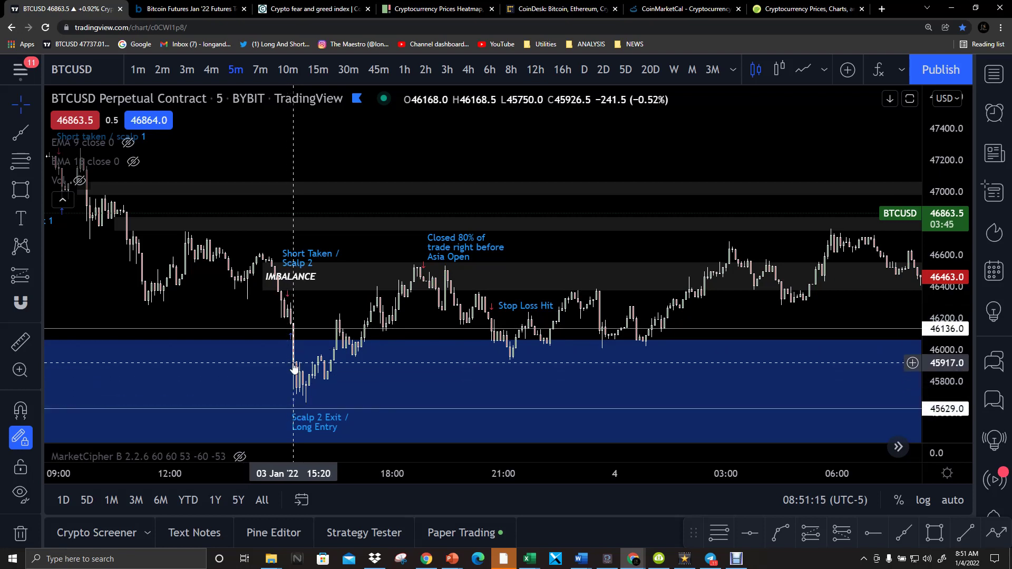
pyautogui.scroll(3, 244, 364)
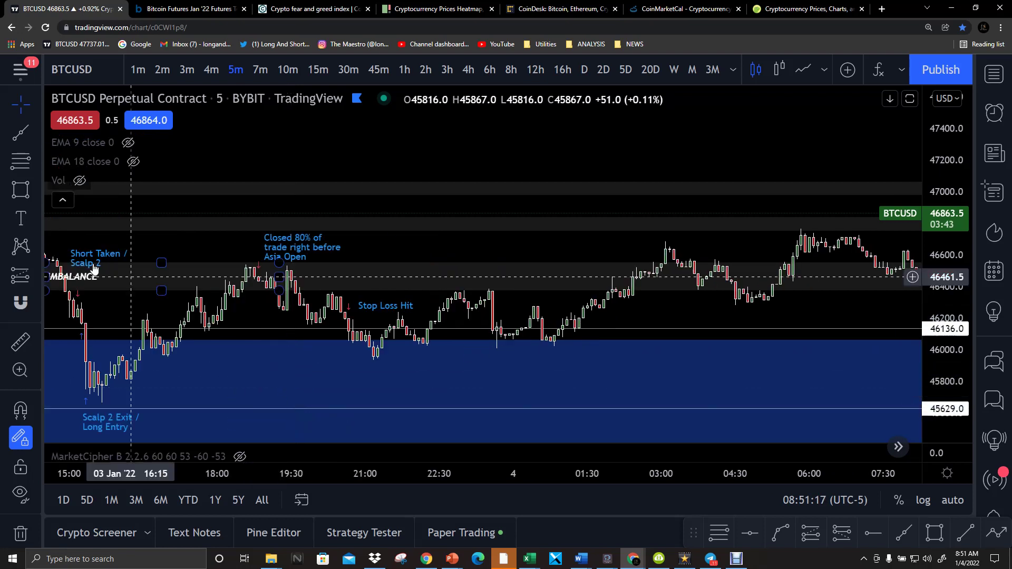
pyautogui.moveTo(118, 301); pyautogui.dragTo(267, 296)
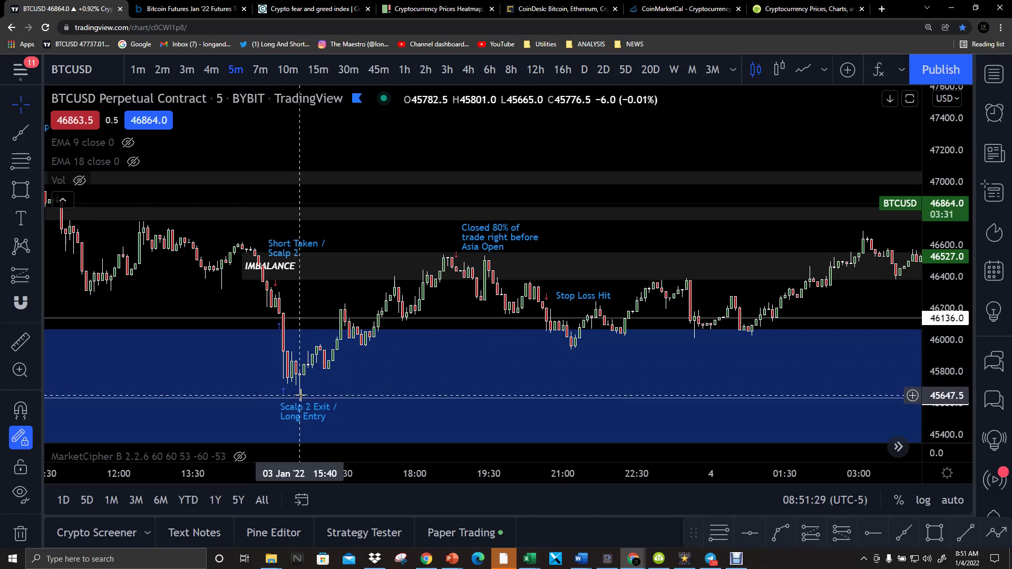
pyautogui.hotkey('alt', 'h')
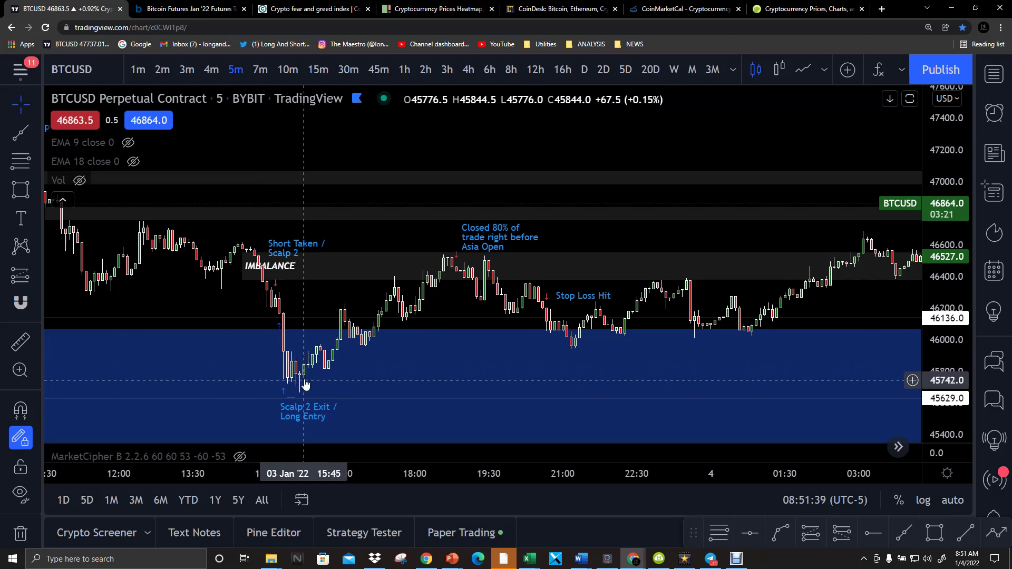
# Examine the late-December lows behind the 46136.0 and 45629.0 levels on the 5-minute chart
pyautogui.scroll(-3, 332, 357)
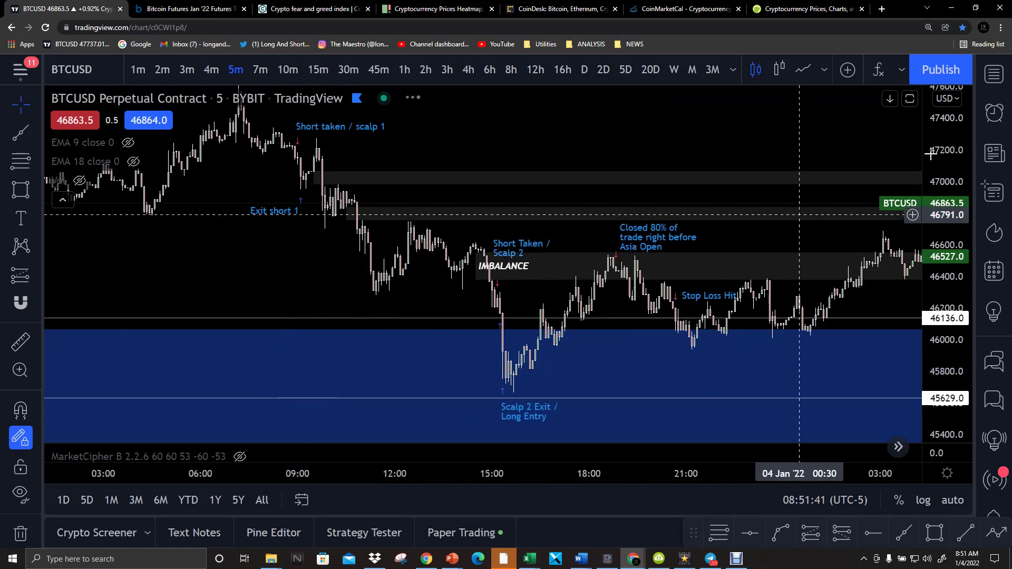
pyautogui.moveTo(944, 173); pyautogui.dragTo(946, 295)
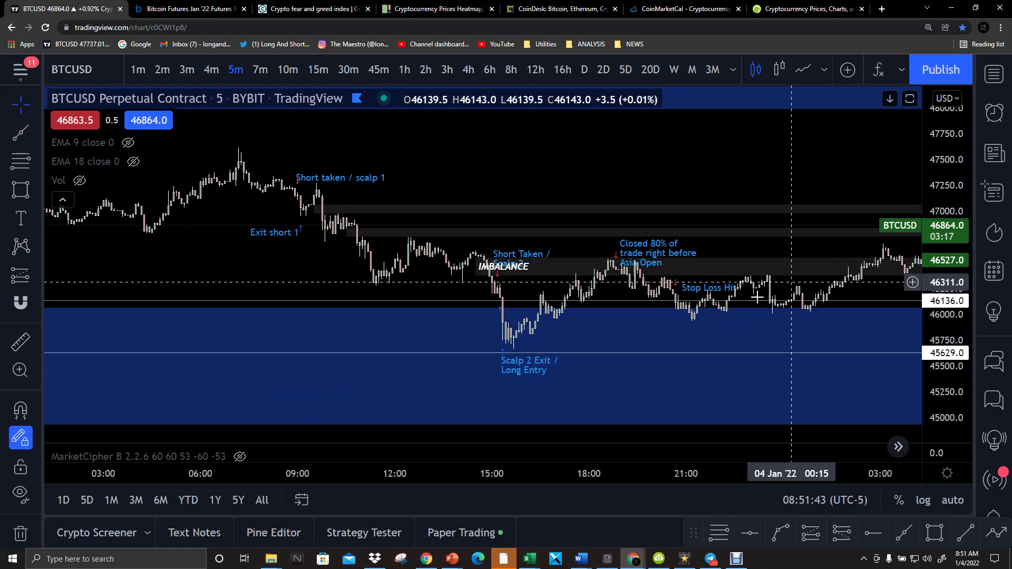
pyautogui.scroll(-2, 714, 314)
pyautogui.scroll(-4, 542, 282)
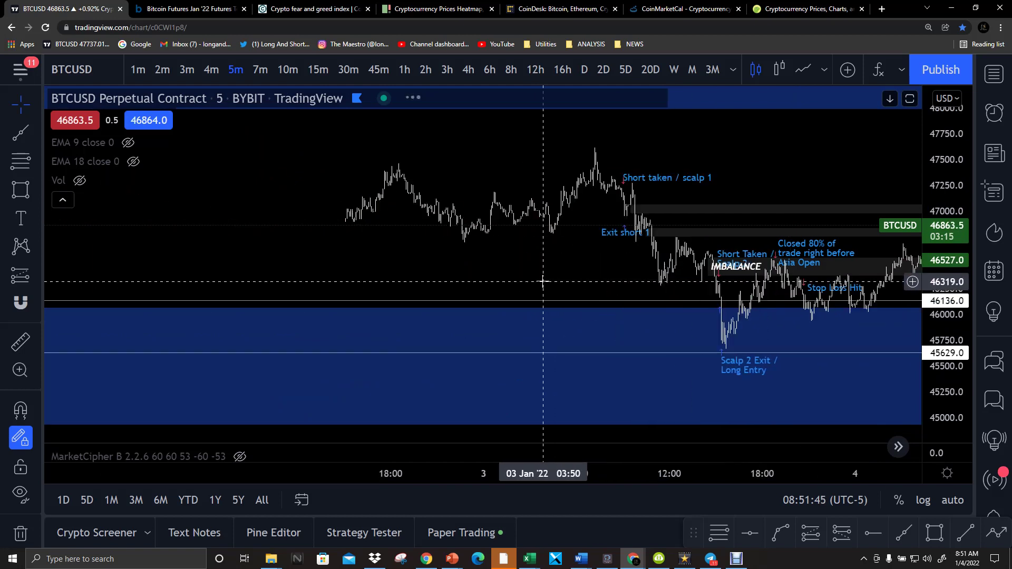
pyautogui.scroll(-2, 542, 282)
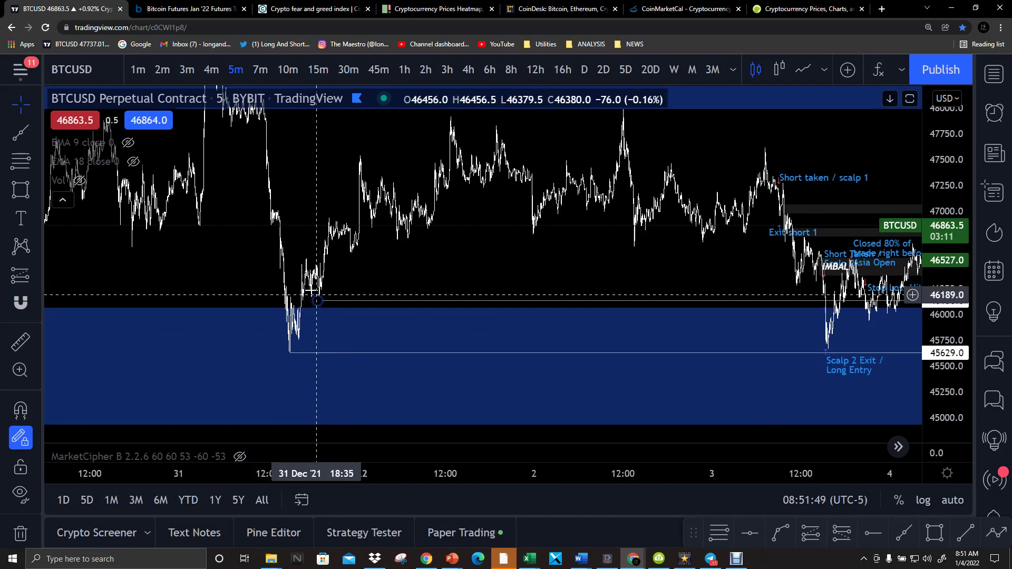
pyautogui.click(317, 300)
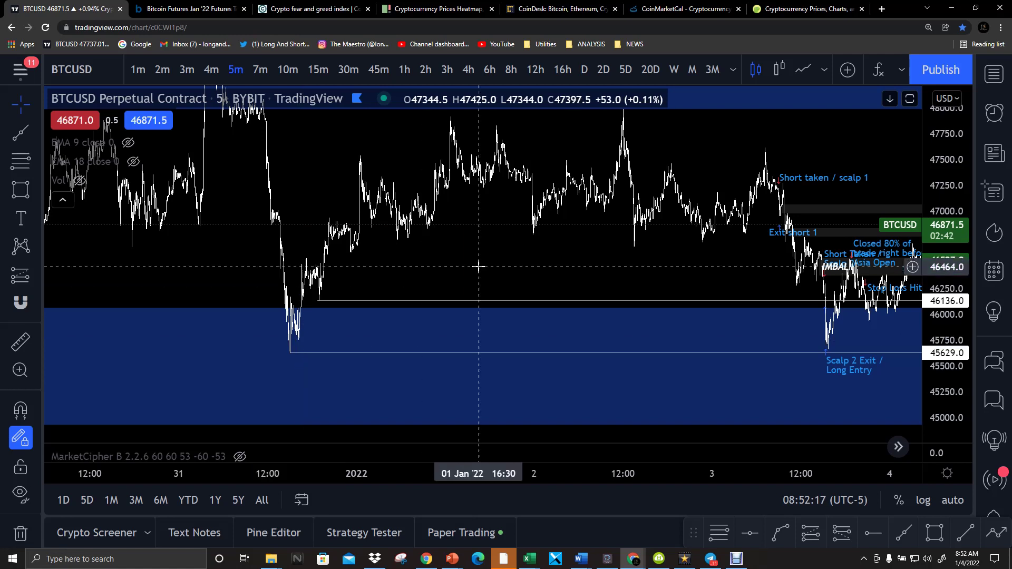
# Examine the long trade on the 5-minute chart from its entry through the 80% close to the stop loss
pyautogui.moveTo(677, 278); pyautogui.dragTo(466, 276)
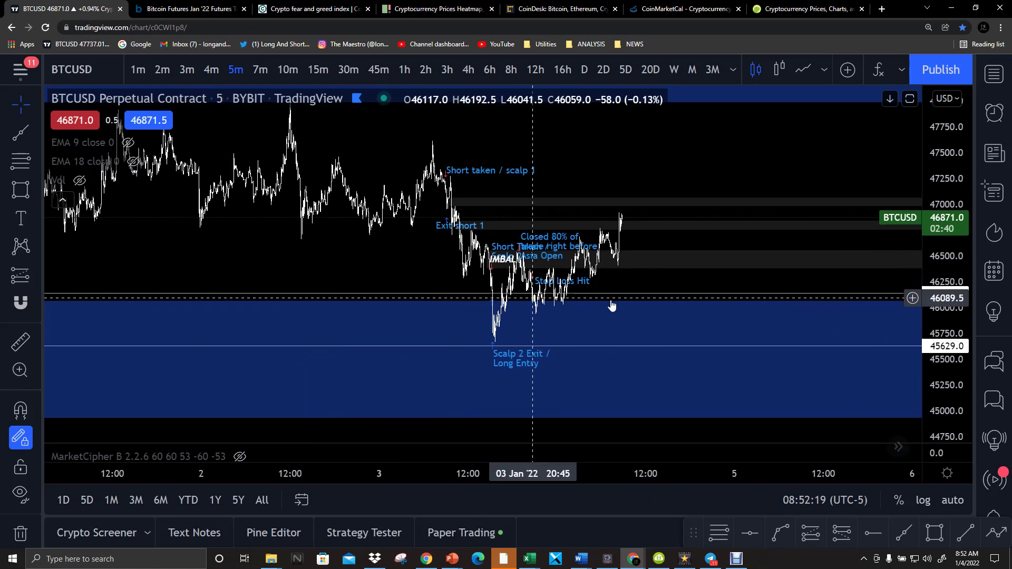
pyautogui.scroll(3, 493, 346)
pyautogui.scroll(2, 490, 349)
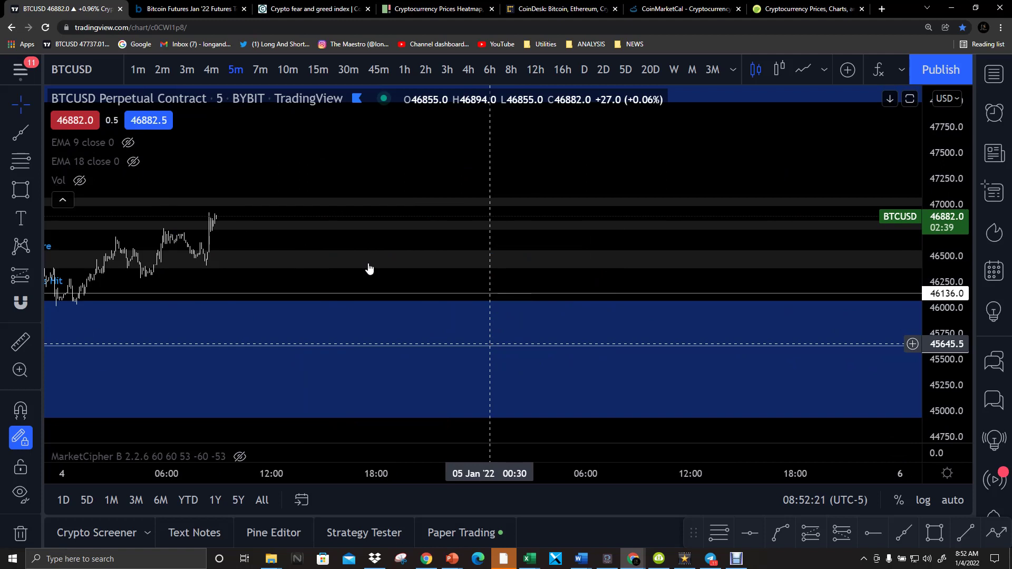
pyautogui.moveTo(361, 176); pyautogui.dragTo(587, 220)
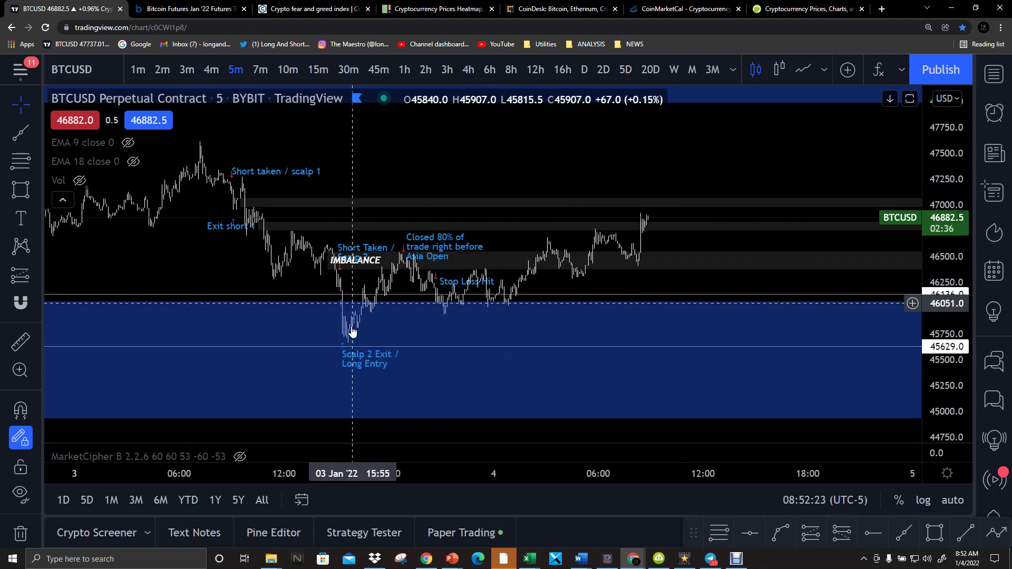
pyautogui.scroll(2, 346, 340)
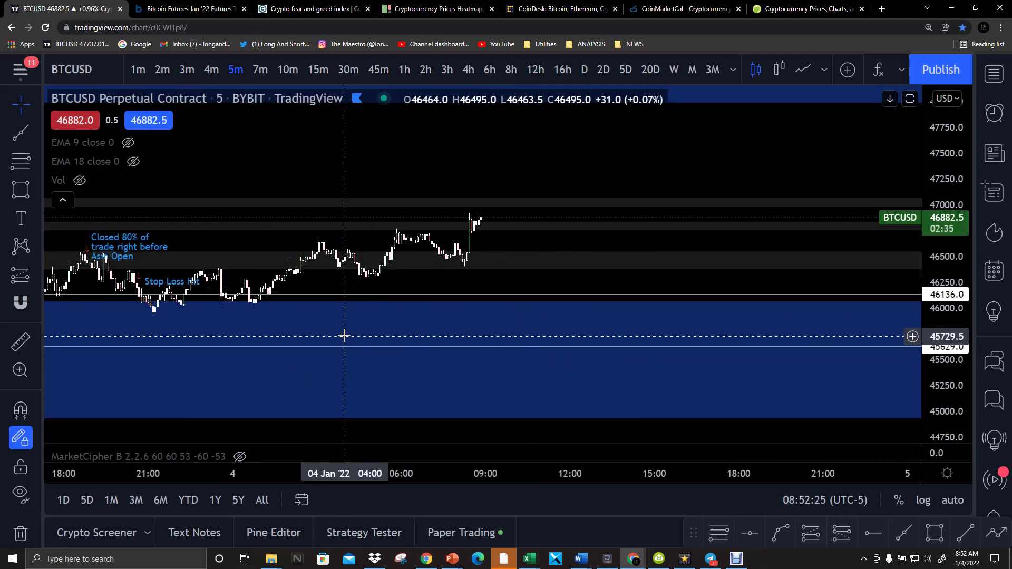
pyautogui.moveTo(233, 170); pyautogui.dragTo(622, 148)
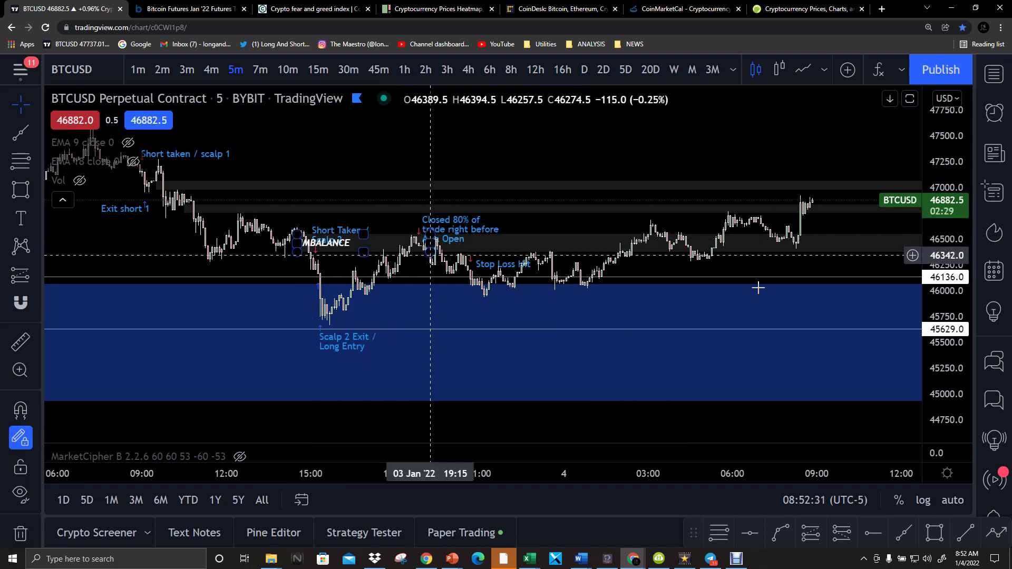
pyautogui.moveTo(956, 296); pyautogui.dragTo(970, 161)
pyautogui.moveTo(943, 332); pyautogui.dragTo(949, 282)
pyautogui.moveTo(774, 268); pyautogui.dragTo(836, 291)
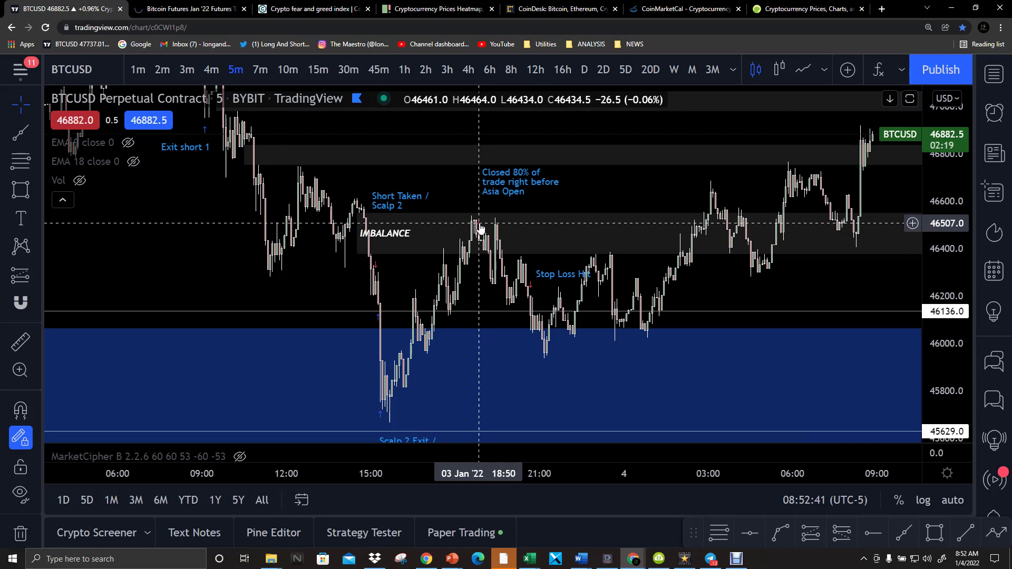
pyautogui.moveTo(480, 228)
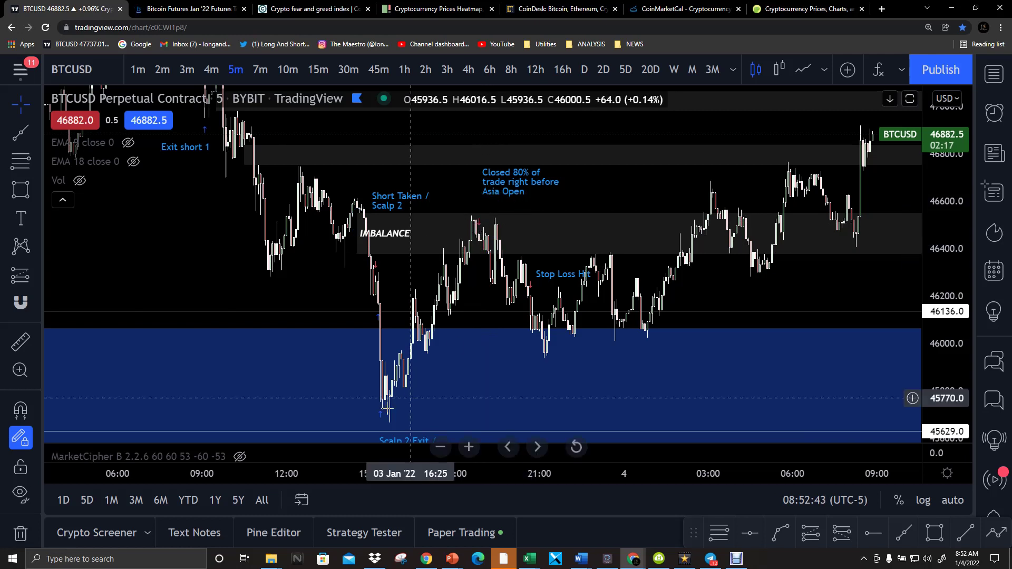
pyautogui.moveTo(382, 420)
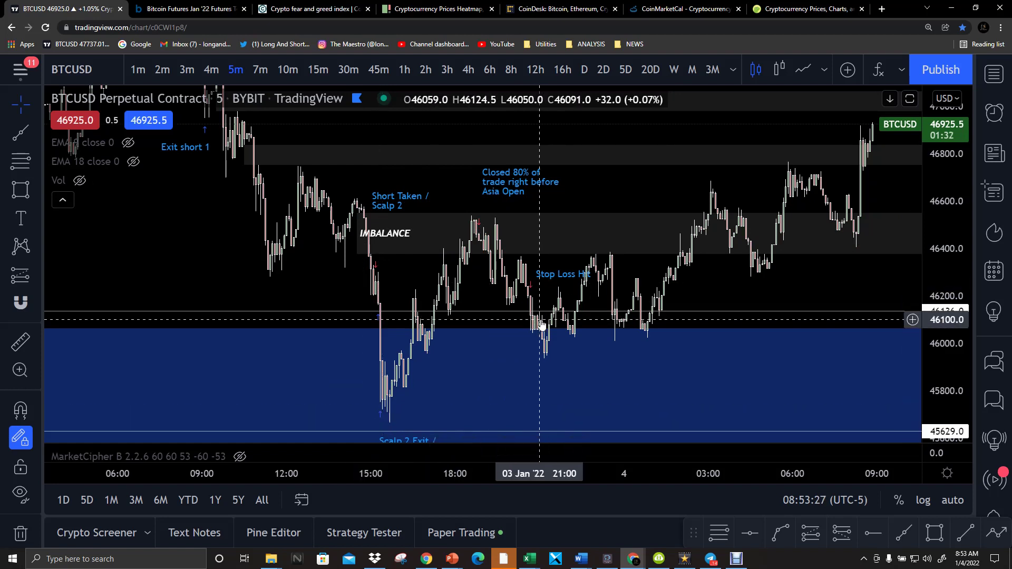
# Examine the 5-minute BTCUSD recovery after the stop loss and the overhead grey and blue zones up to about 48000
pyautogui.moveTo(943, 261); pyautogui.dragTo(937, 351)
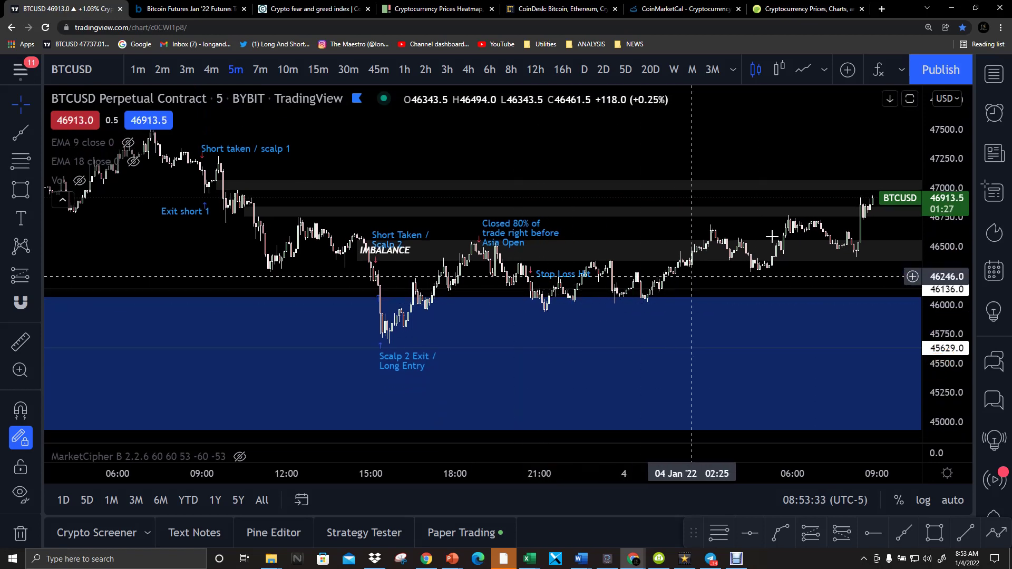
pyautogui.moveTo(865, 151)
pyautogui.mouseDown()
pyautogui.moveTo(780, 212)
pyautogui.moveTo(791, 198)
pyautogui.mouseUp()
pyautogui.scroll(-3, 784, 159)
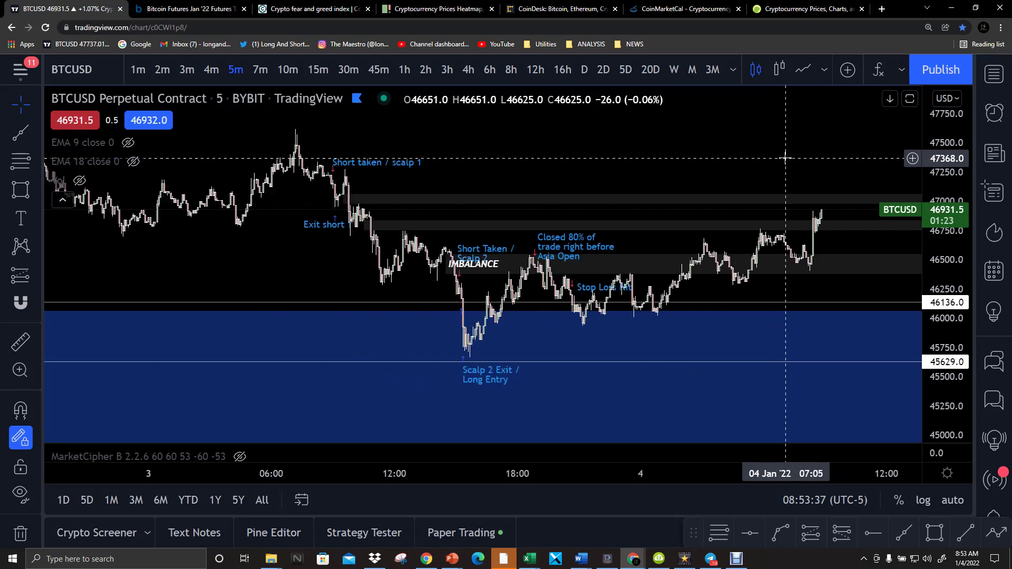
pyautogui.moveTo(930, 153); pyautogui.dragTo(922, 267)
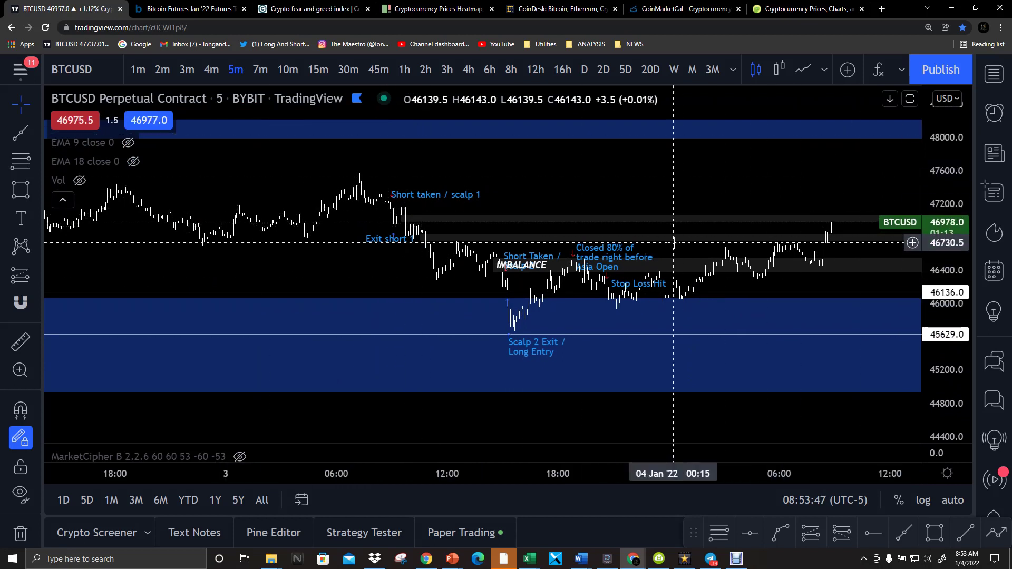
pyautogui.scroll(-5, 673, 235)
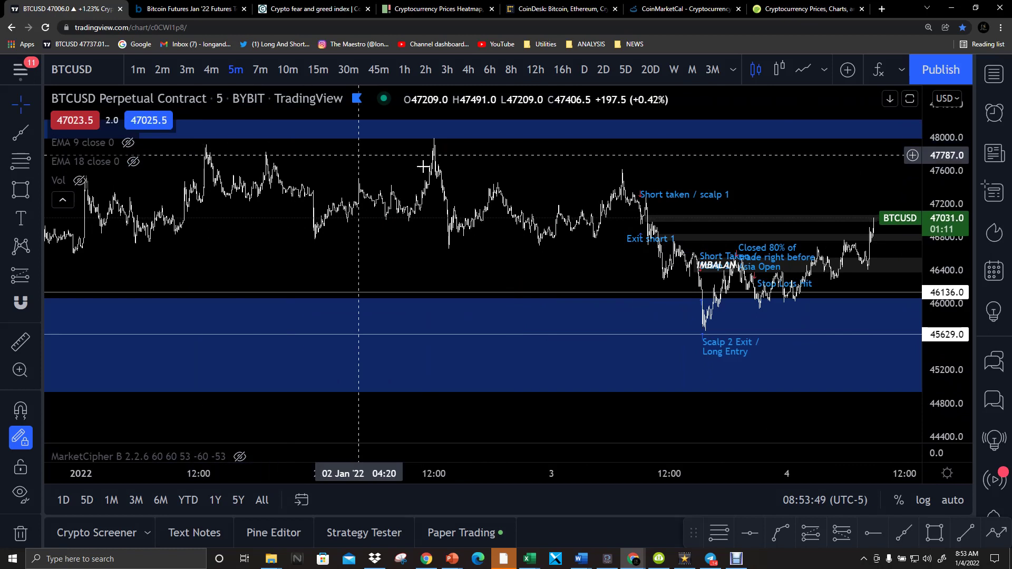
pyautogui.click(673, 295)
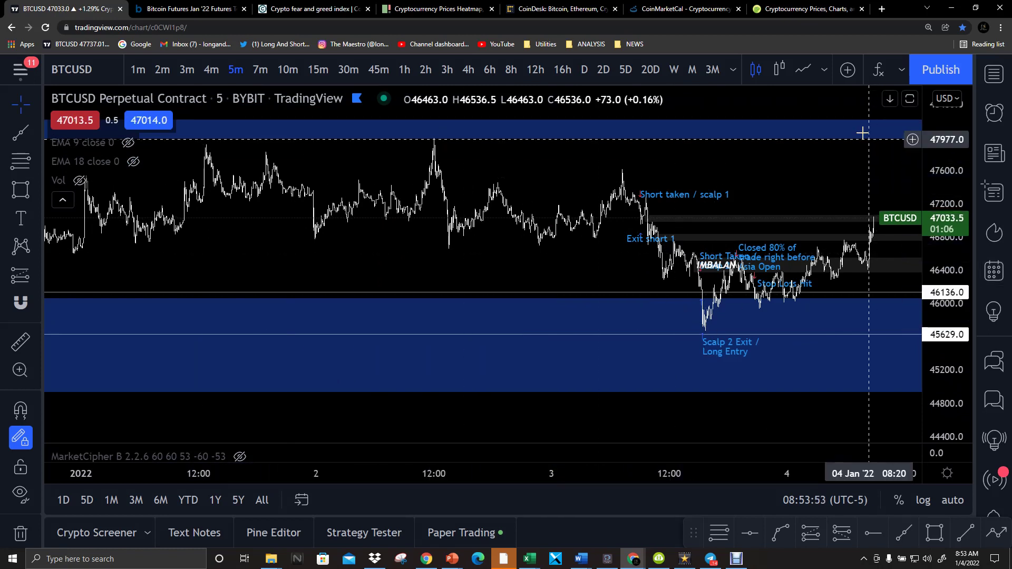
pyautogui.moveTo(862, 183)
pyautogui.mouseDown()
pyautogui.moveTo(659, 194)
pyautogui.moveTo(669, 196)
pyautogui.mouseUp()
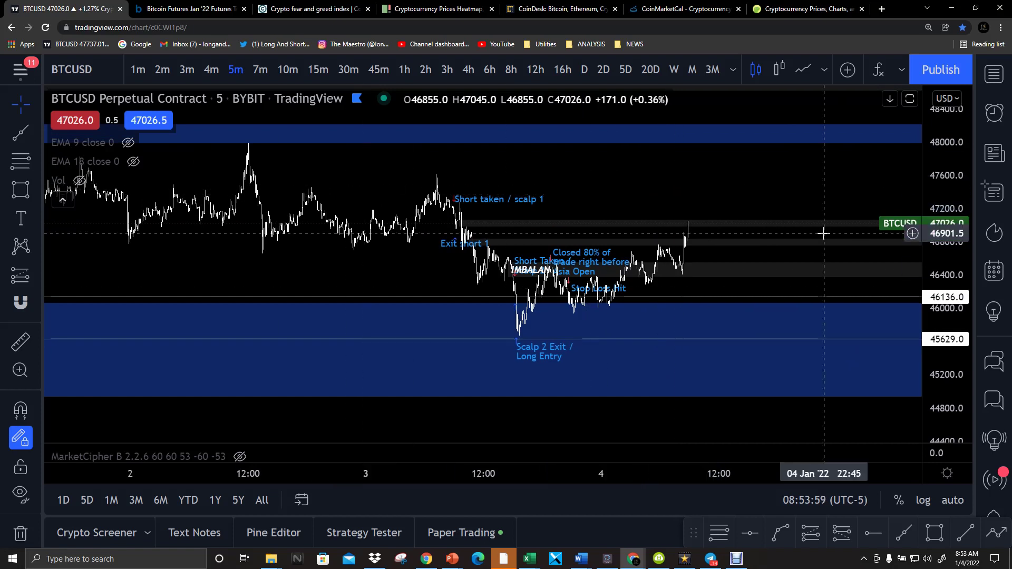
# Switch to Barchart's Bitcoin futures page, review its volume, open interest and trader-positioning panes, and return to the TradingView BTCUSD chart
pyautogui.click(188, 10)
pyautogui.scroll(-8, 473, 238)
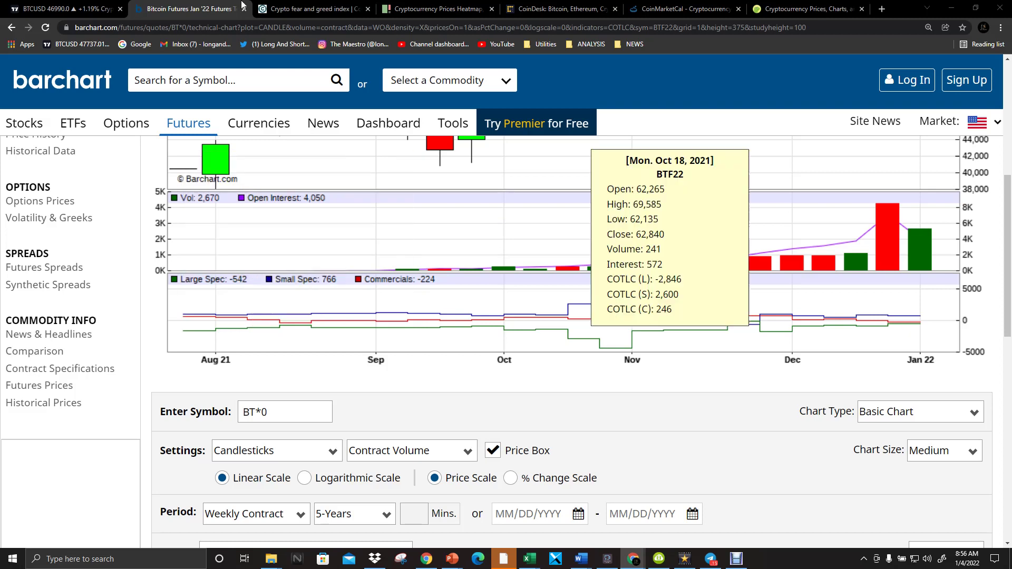
pyautogui.click(81, 9)
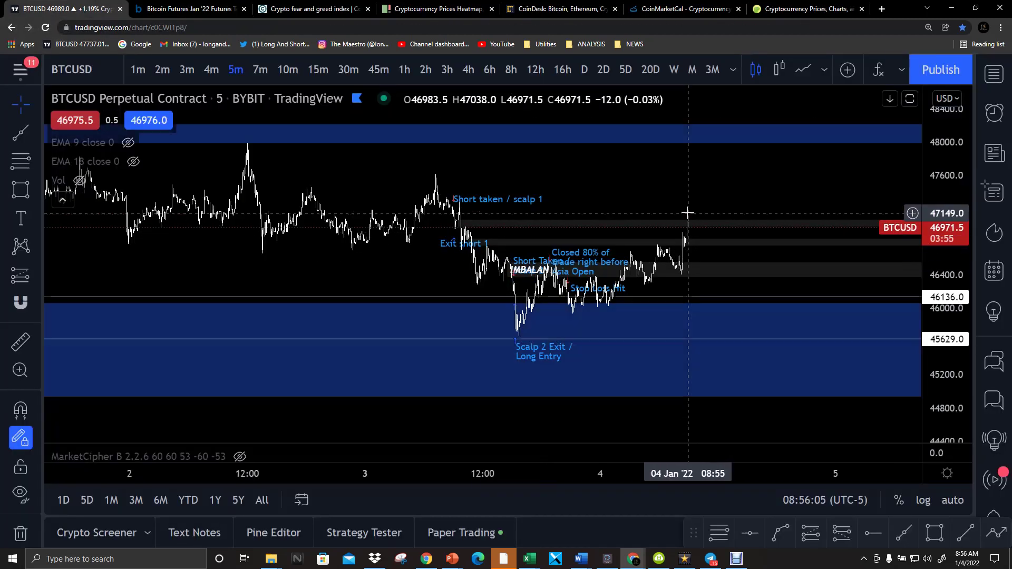
# Examine the latest 5-minute candles against the grey zone around 47000 and its origin near the first short's exit
pyautogui.scroll(3, 685, 221)
pyautogui.moveTo(633, 188); pyautogui.dragTo(691, 126)
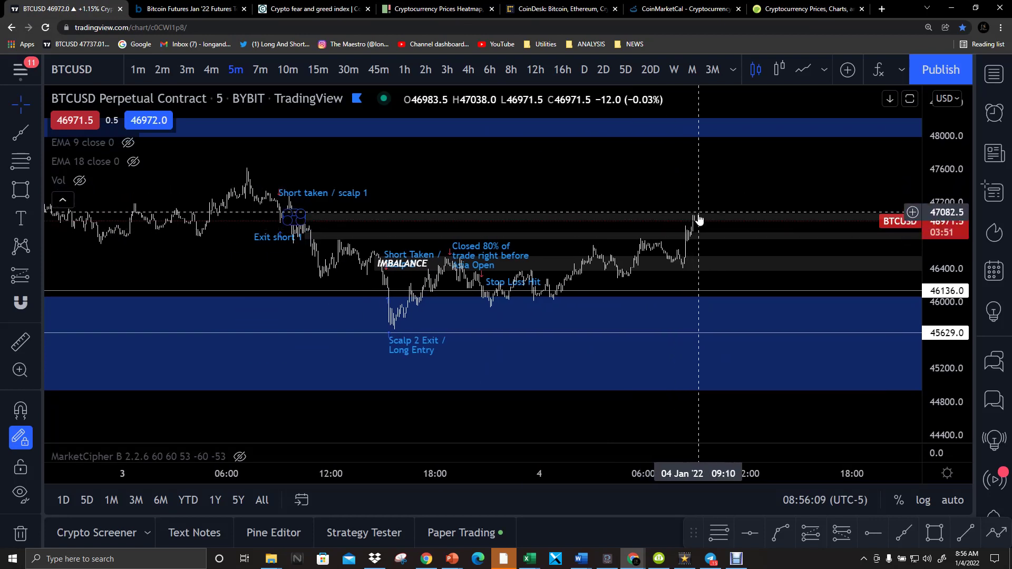
pyautogui.scroll(3, 696, 219)
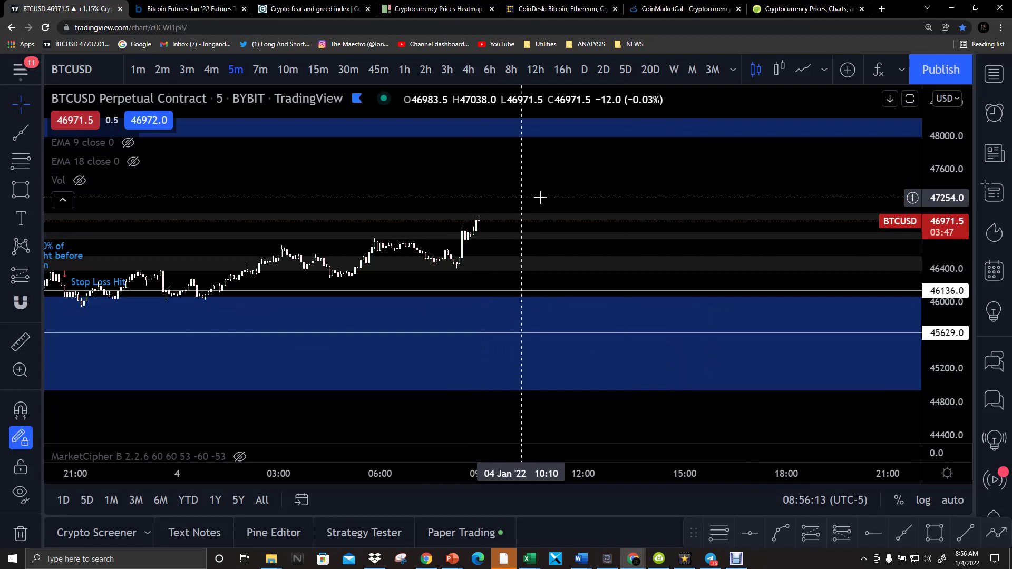
pyautogui.moveTo(967, 315); pyautogui.dragTo(806, 167)
pyautogui.moveTo(545, 152); pyautogui.dragTo(804, 210)
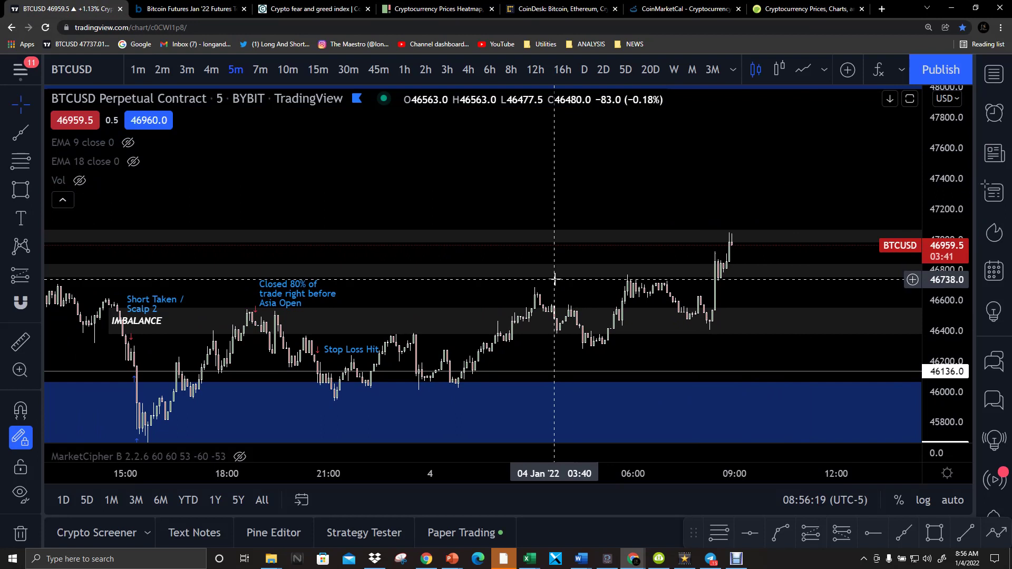
pyautogui.scroll(-4, 553, 280)
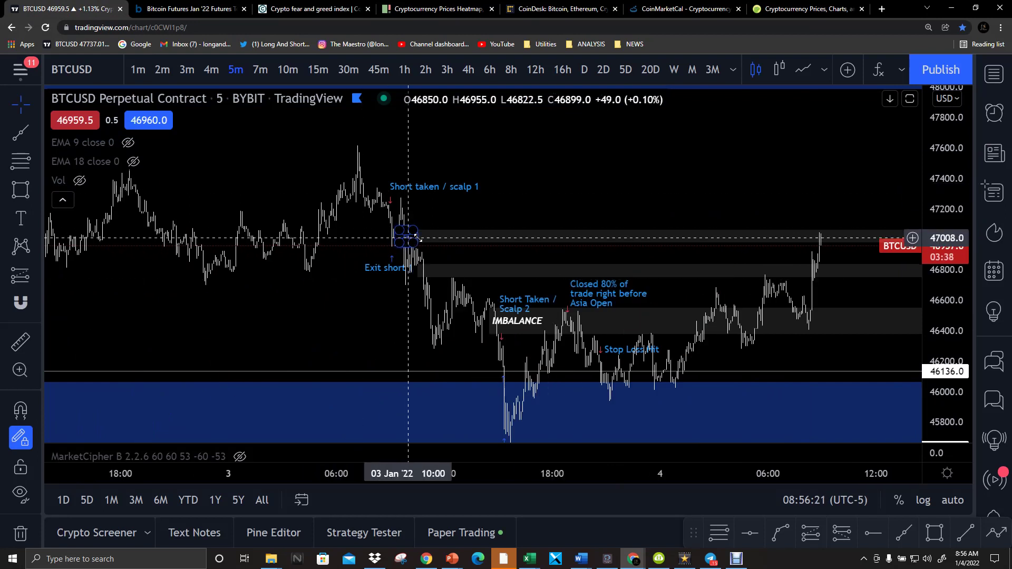
pyautogui.moveTo(413, 235); pyautogui.dragTo(539, 235)
pyautogui.moveTo(732, 179); pyautogui.dragTo(597, 177)
pyautogui.scroll(5, 686, 251)
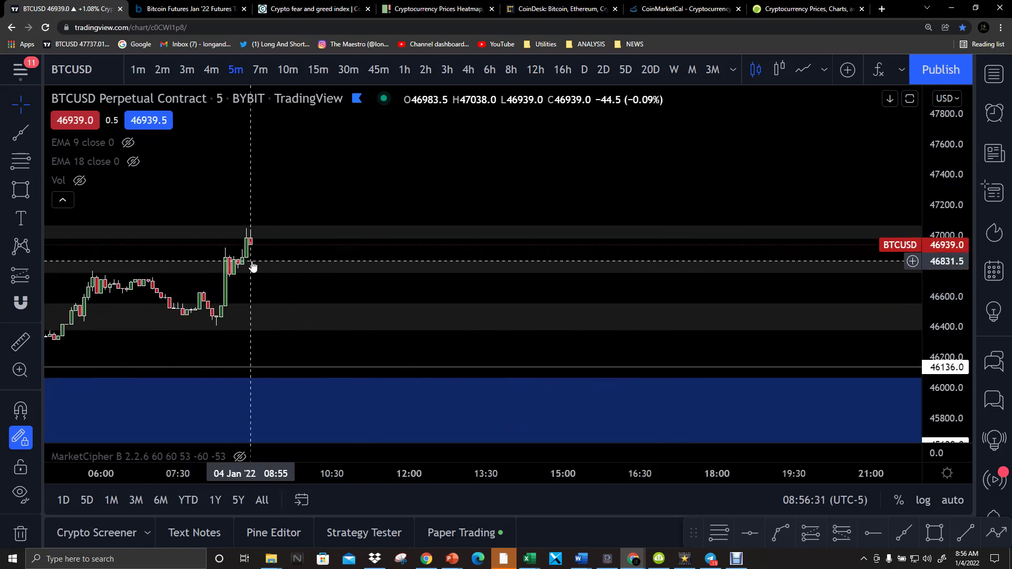
# Draw a Fibonacci retracement over the latest 5-minute upswing, from 46458.0 to 46982.0
pyautogui.moveTo(253, 266)
pyautogui.mouseDown()
pyautogui.moveTo(320, 192)
pyautogui.moveTo(562, 163)
pyautogui.moveTo(640, 149)
pyautogui.moveTo(663, 133)
pyautogui.mouseUp()
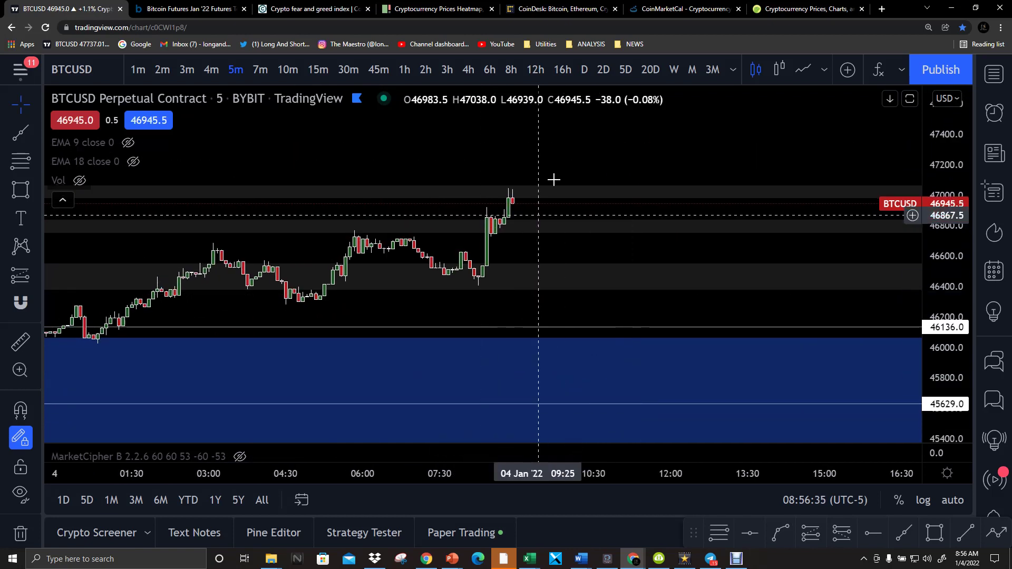
pyautogui.click(21, 161)
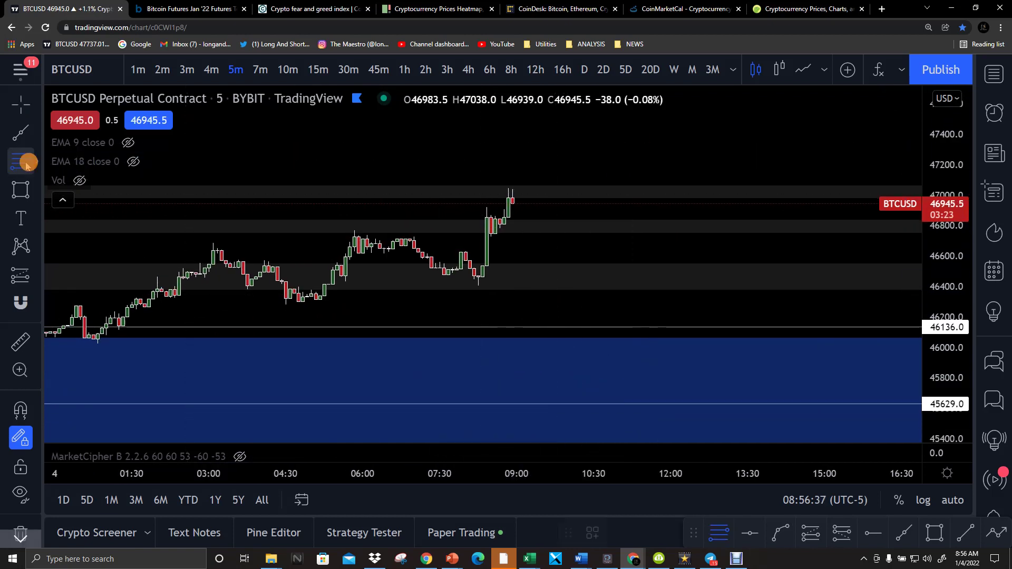
pyautogui.click(478, 278)
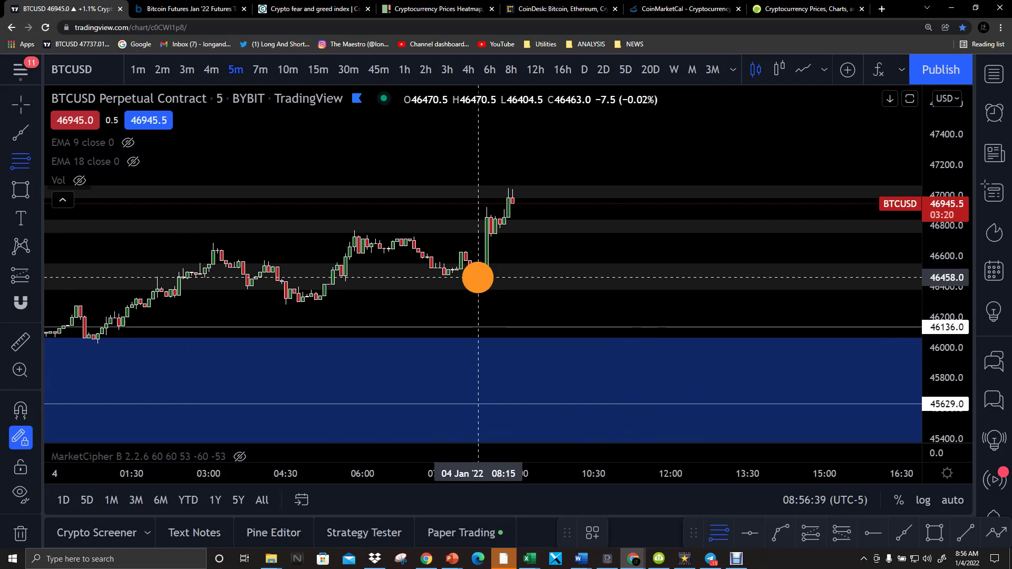
pyautogui.click(508, 198)
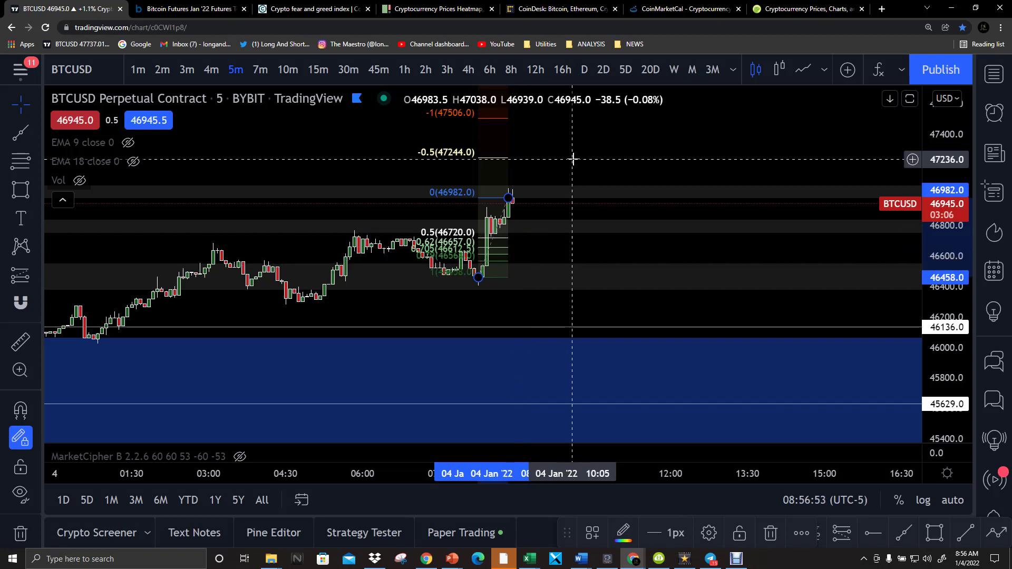
# Delete the Fibonacci retracement and bring the full sequence of annotated trades back into view
pyautogui.rightClick(521, 154)
pyautogui.click(502, 163)
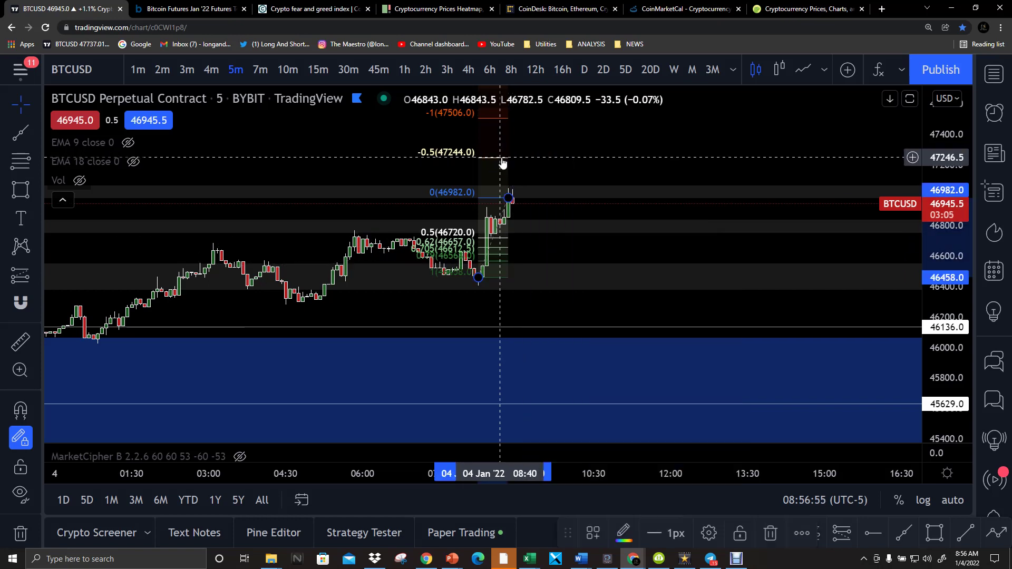
pyautogui.press('Delete')
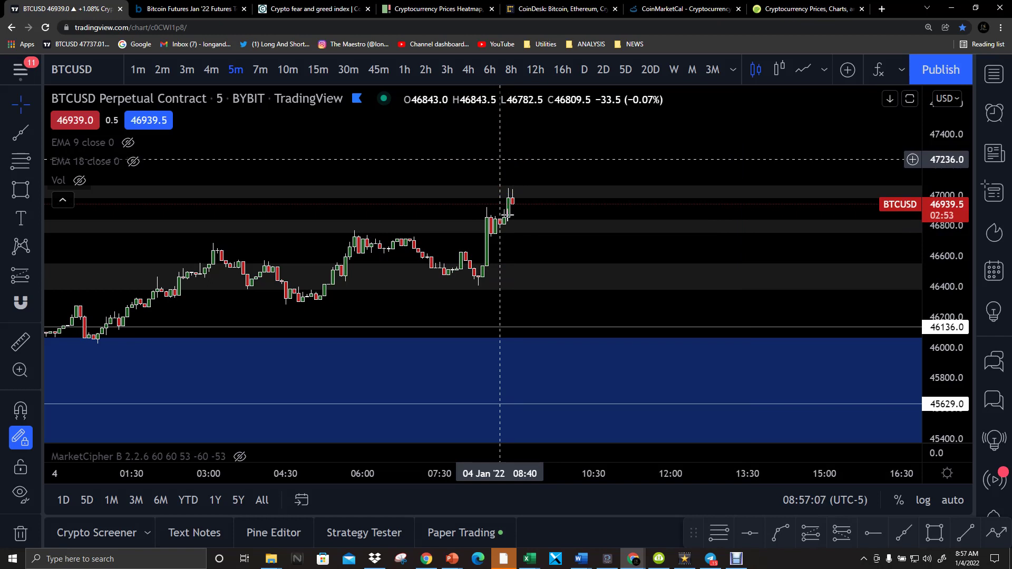
pyautogui.scroll(-5, 473, 160)
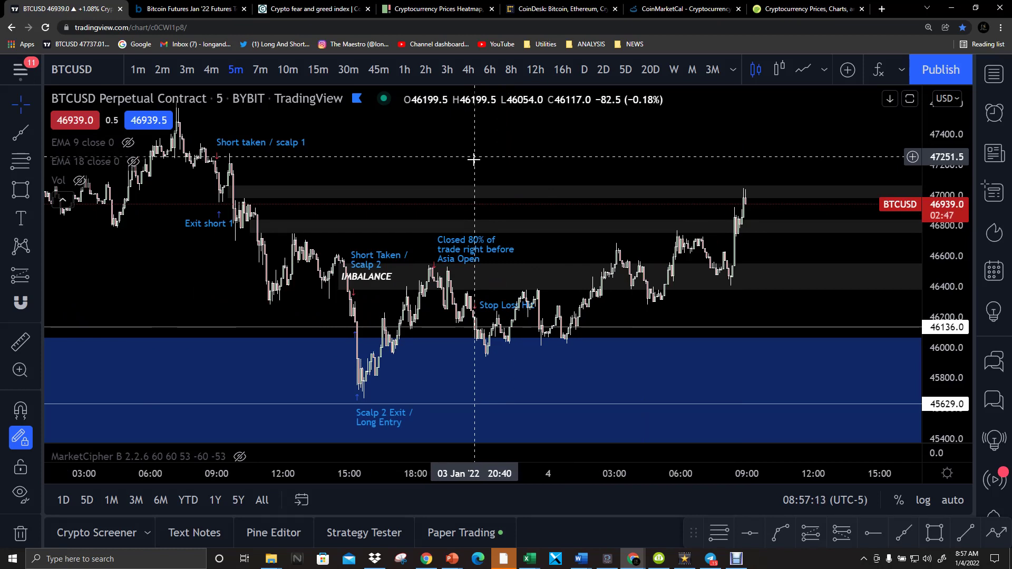
pyautogui.click(231, 192)
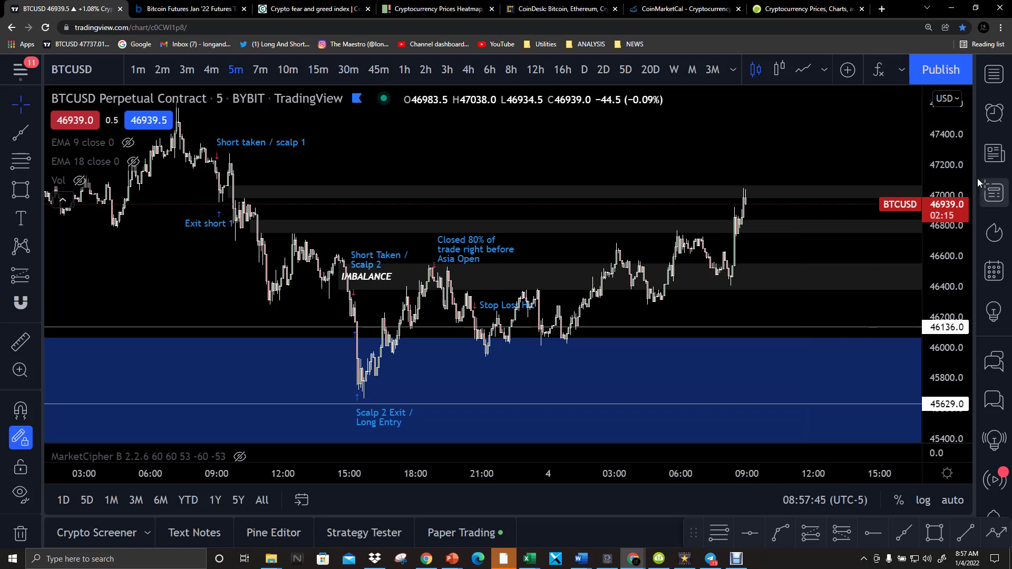
# Open the crypto watchlist beside the chart and review the daily changes of the altcoins, the dominance indices and the total market cap
pyautogui.moveTo(974, 184); pyautogui.dragTo(825, 237)
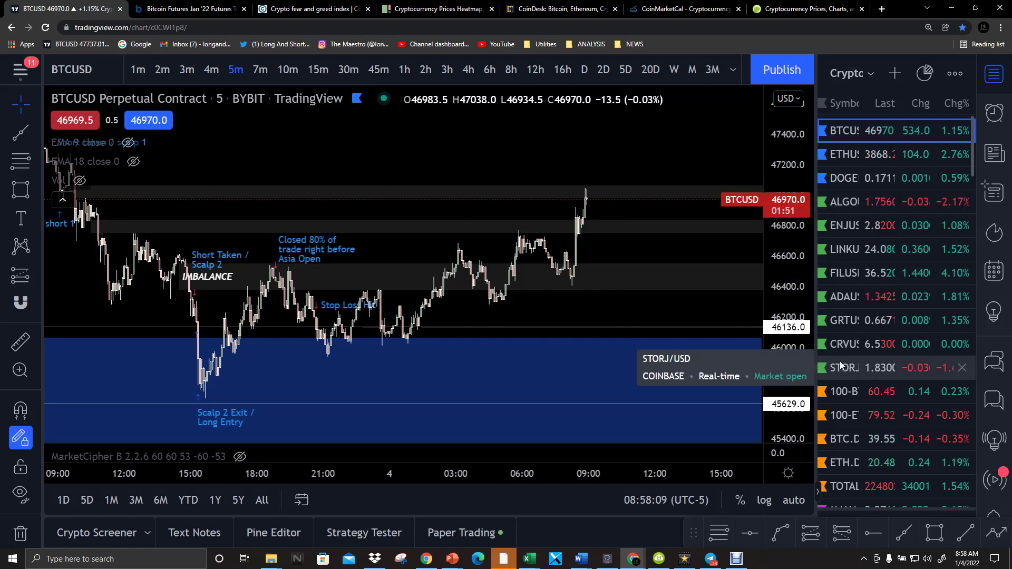
pyautogui.scroll(-1, 836, 375)
pyautogui.scroll(-5, 837, 374)
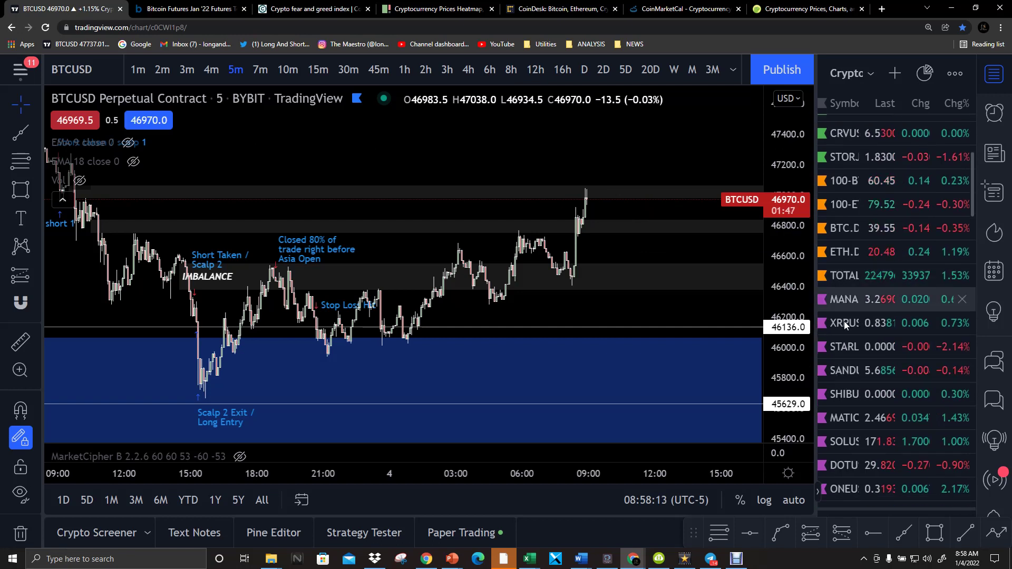
pyautogui.scroll(-2, 841, 350)
pyautogui.scroll(2, 838, 264)
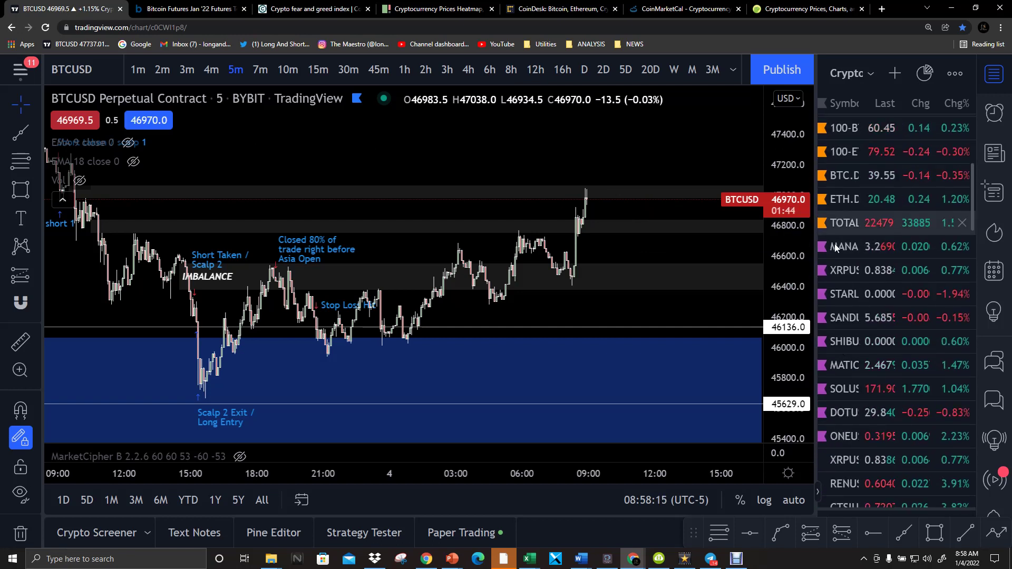
pyautogui.scroll(1, 840, 234)
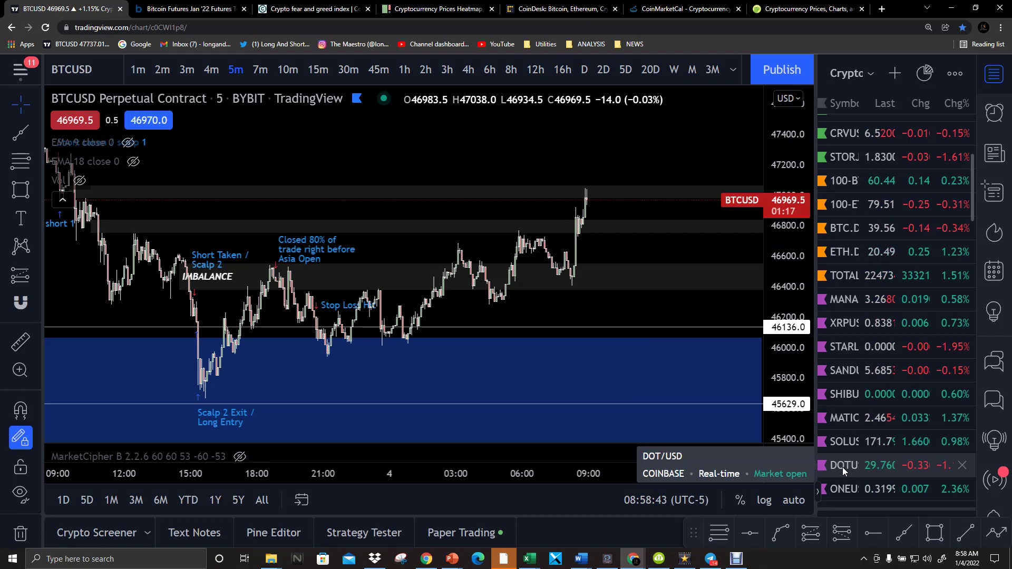
pyautogui.scroll(-5, 841, 486)
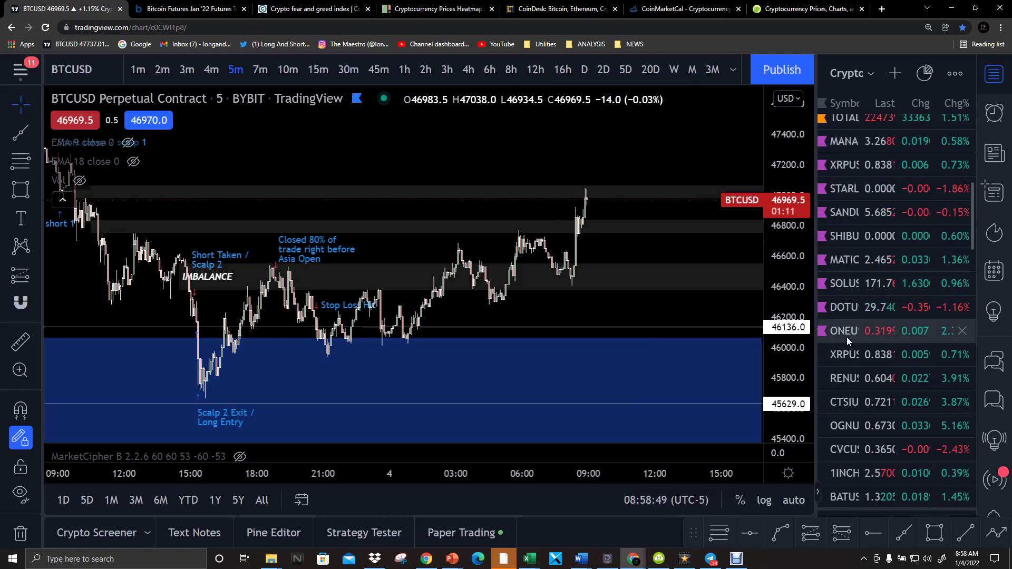
pyautogui.scroll(10, 847, 337)
pyautogui.scroll(2, 846, 336)
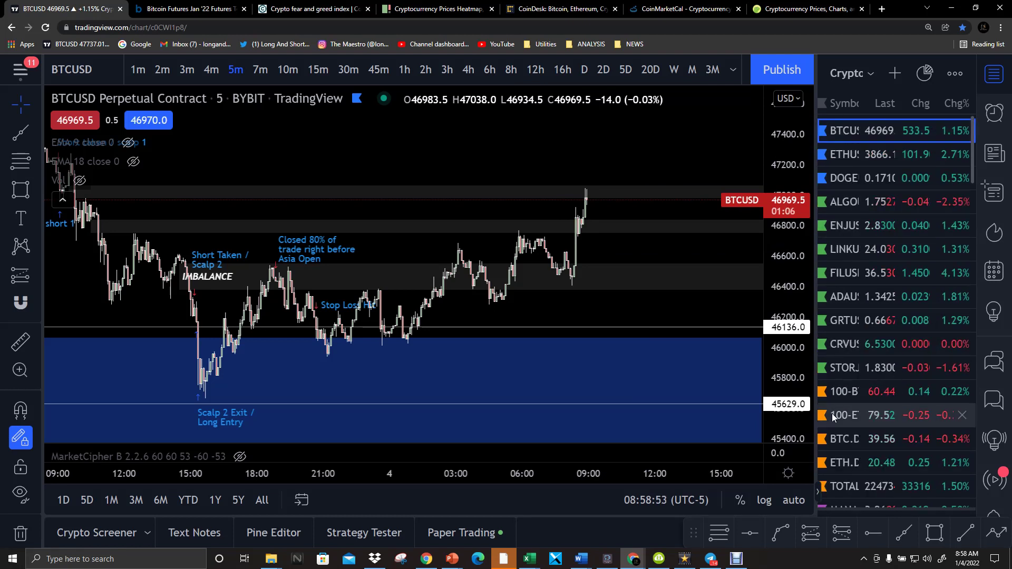
pyautogui.scroll(-2, 843, 178)
pyautogui.scroll(-5, 842, 178)
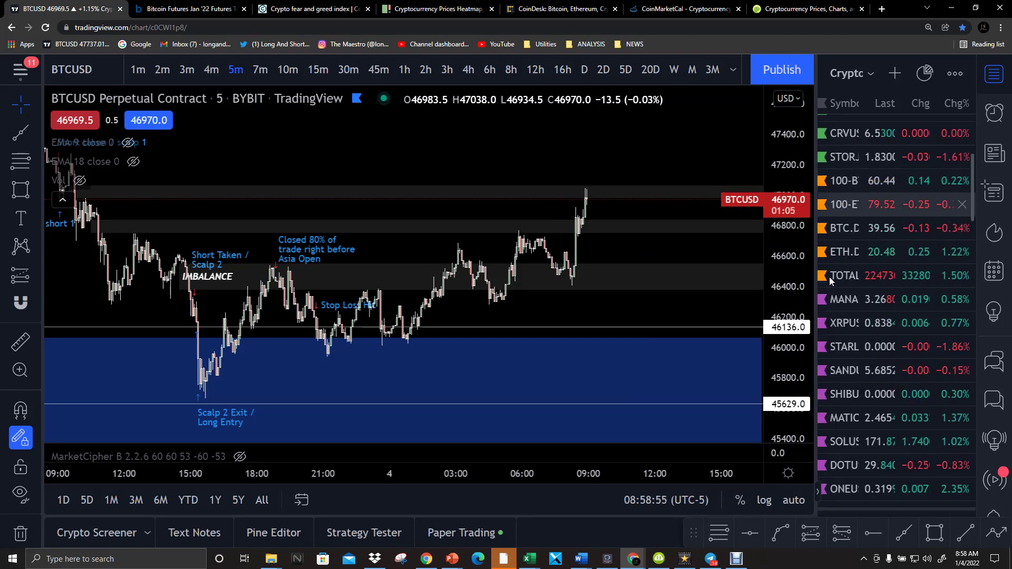
pyautogui.scroll(-4, 857, 273)
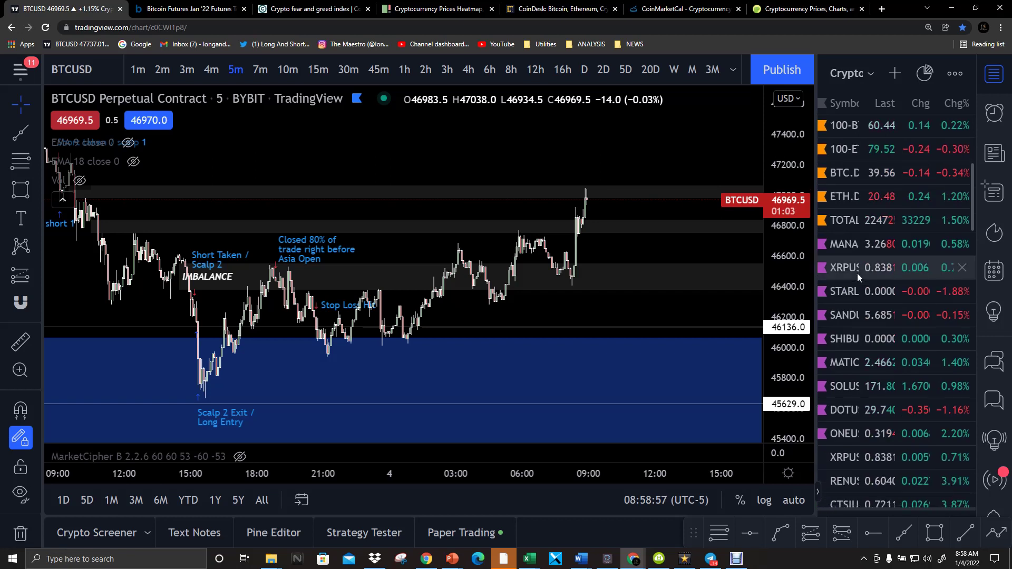
pyautogui.scroll(10, 857, 273)
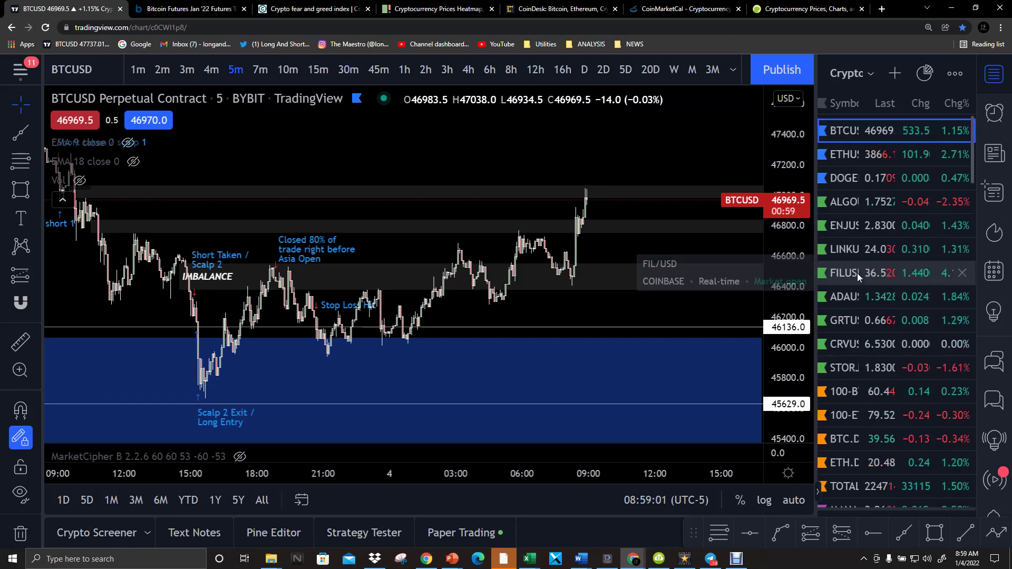
# Review the annotated trades on the 5-minute chart once more and bring up the previews of the open Chrome windows
pyautogui.click(549, 147)
pyautogui.moveTo(504, 170)
pyautogui.mouseDown()
pyautogui.moveTo(653, 149)
pyautogui.moveTo(609, 149)
pyautogui.moveTo(590, 172)
pyautogui.moveTo(598, 175)
pyautogui.mouseUp()
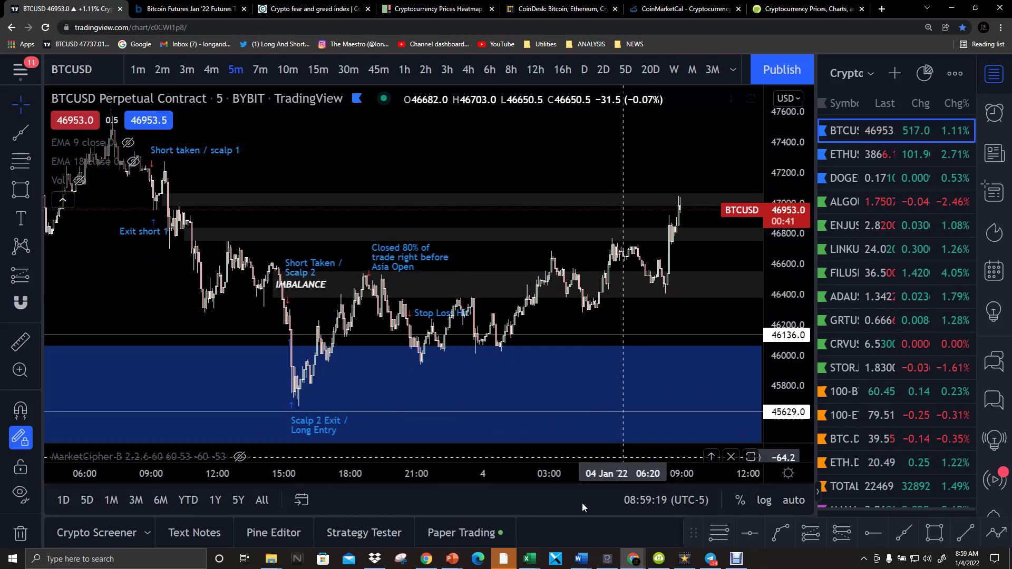
pyautogui.click(566, 440)
pyautogui.moveTo(565, 440); pyautogui.dragTo(619, 527)
pyautogui.moveTo(633, 559)
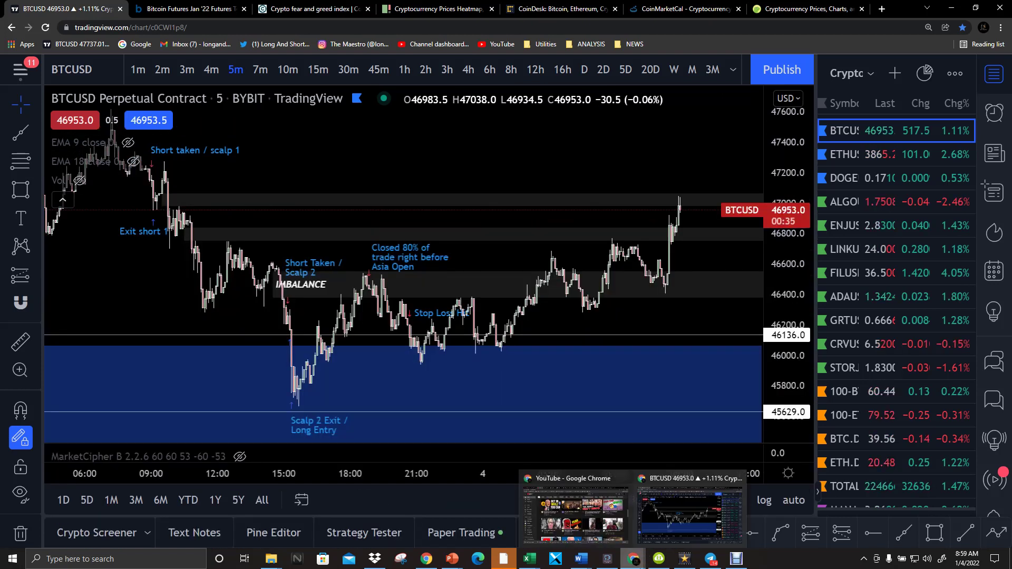